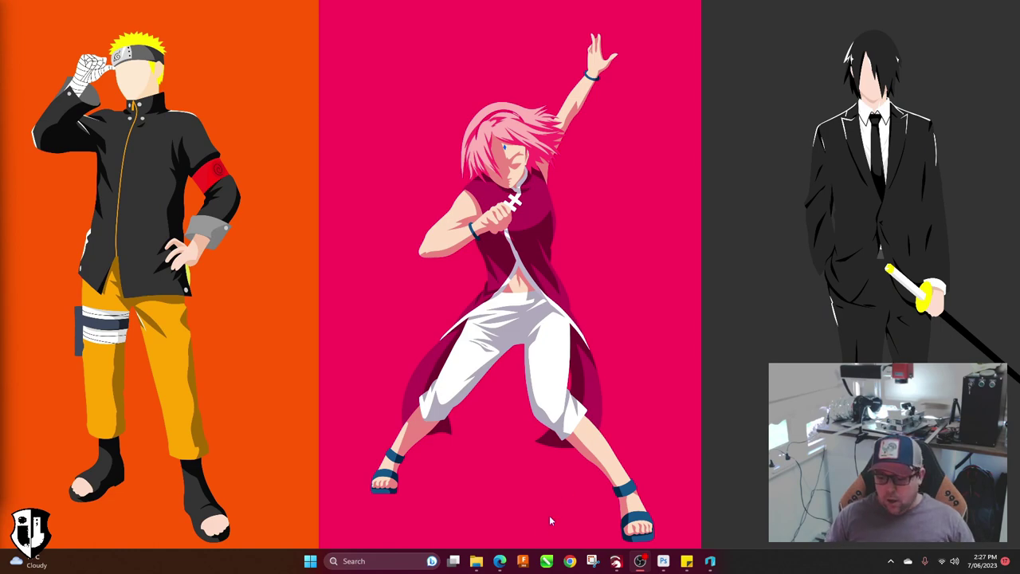
- Bring Edge forward on the Cults3D Dragon Ball Goku figure model page
{"action": "mouse_move", "coordinate": [501, 561]}
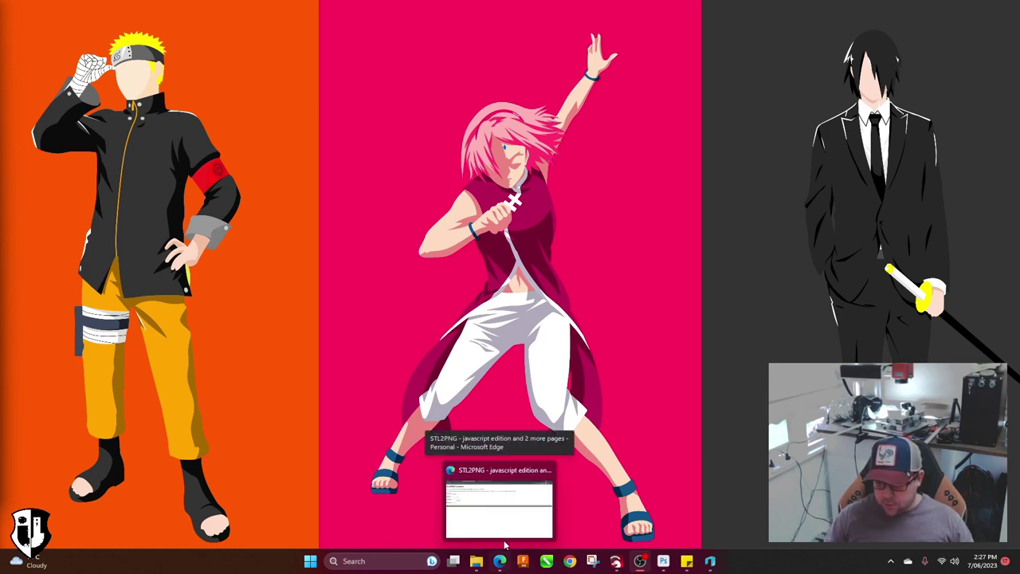
{"action": "left_click", "coordinate": [505, 530]}
{"action": "left_click", "coordinate": [72, 7]}
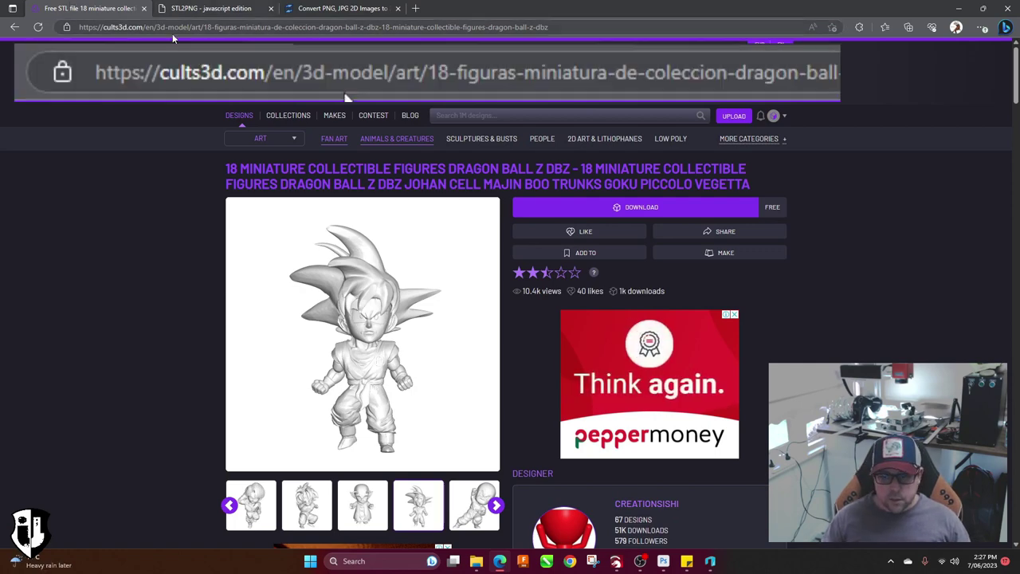
{"action": "left_click", "coordinate": [146, 28]}
{"action": "left_click_drag", "start_coordinate": [145, 28], "coordinate": [103, 28]}
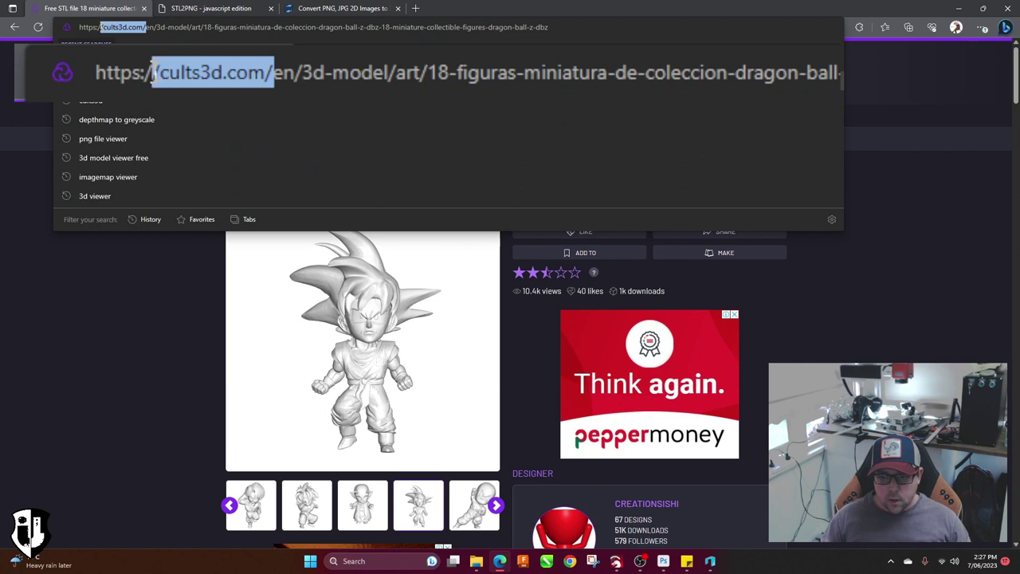
{"action": "left_click", "coordinate": [104, 29]}
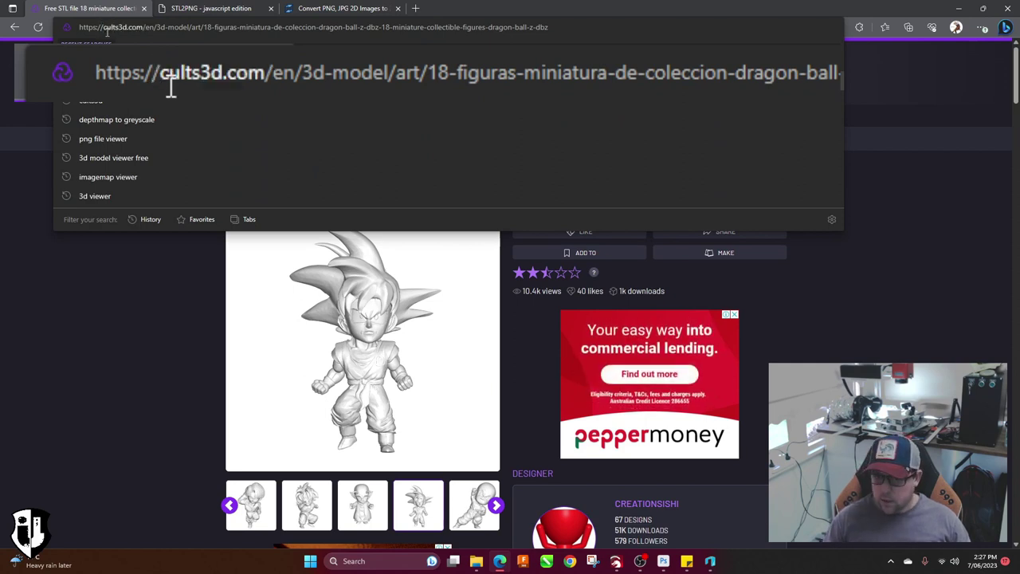
{"action": "left_click", "coordinate": [116, 326]}
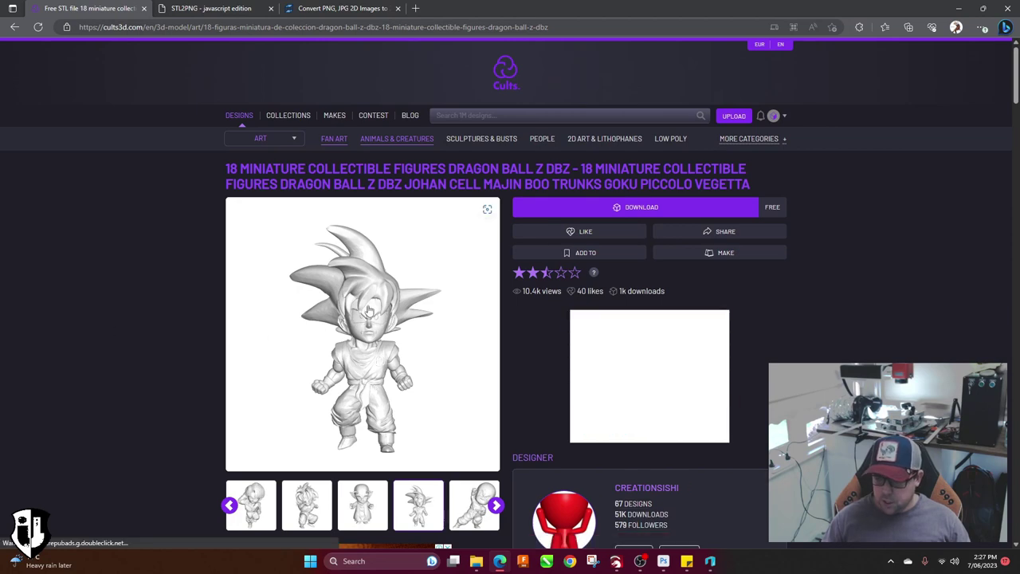
- View the Goku preview enlarged, close it, and move to the STL2PNG converter
{"action": "left_click", "coordinate": [361, 337]}
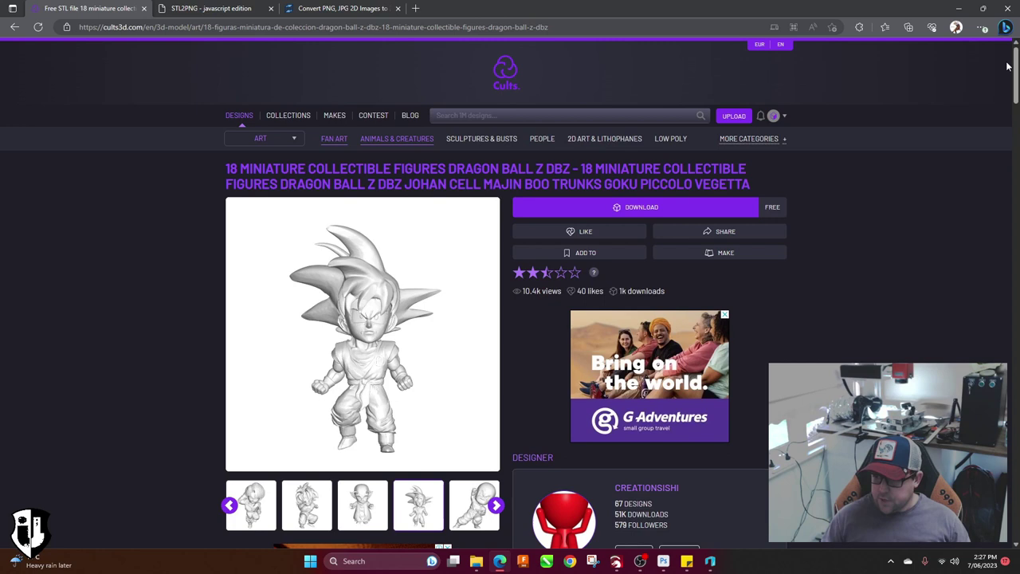
{"action": "left_click", "coordinate": [1008, 50]}
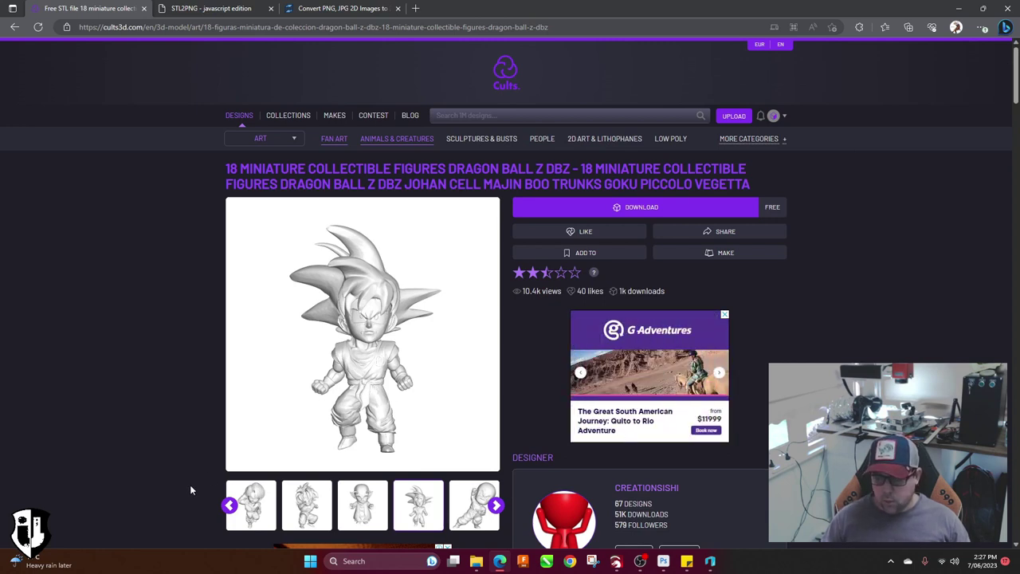
{"action": "left_click", "coordinate": [206, 8]}
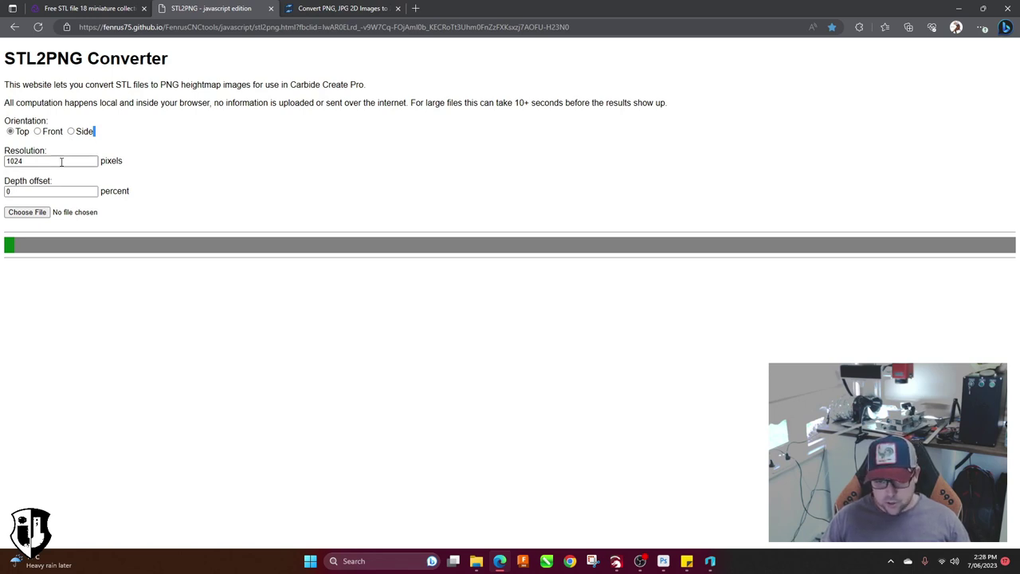
- Set the resolution to 2048 pixels and clear the old depth offset value
{"action": "left_click", "coordinate": [27, 160]}
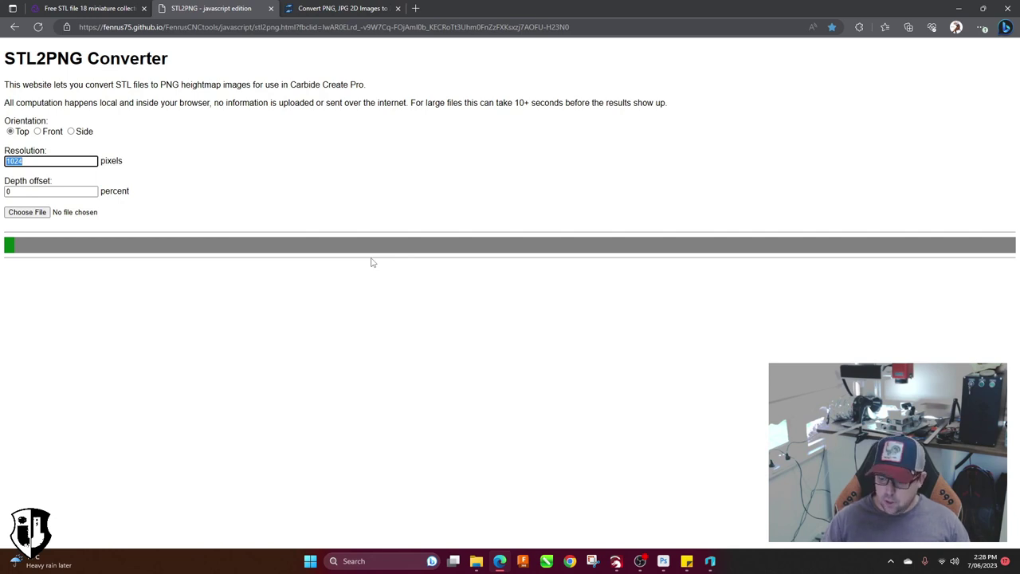
{"action": "type", "text": "2048"}
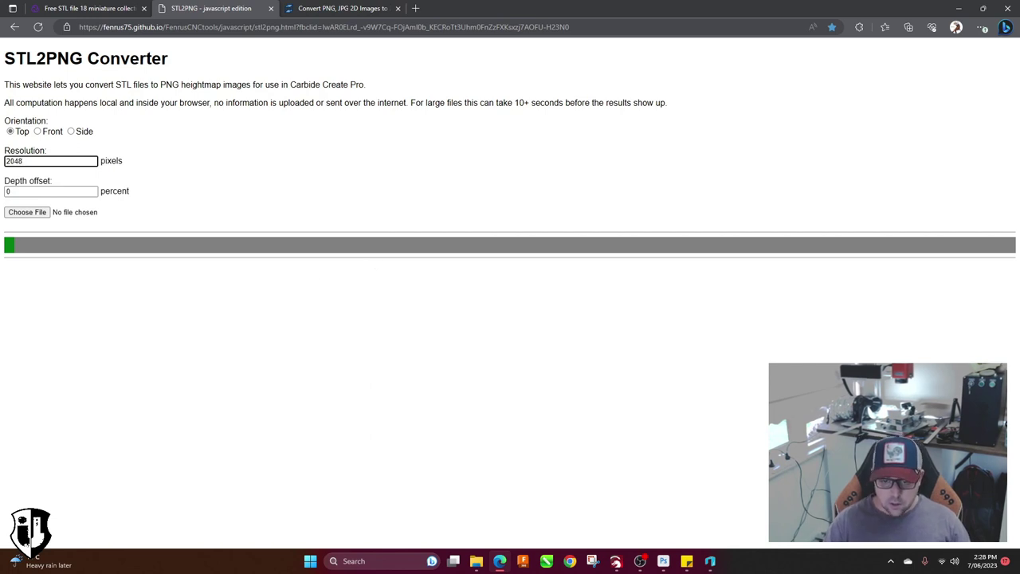
{"action": "left_click", "coordinate": [94, 193]}
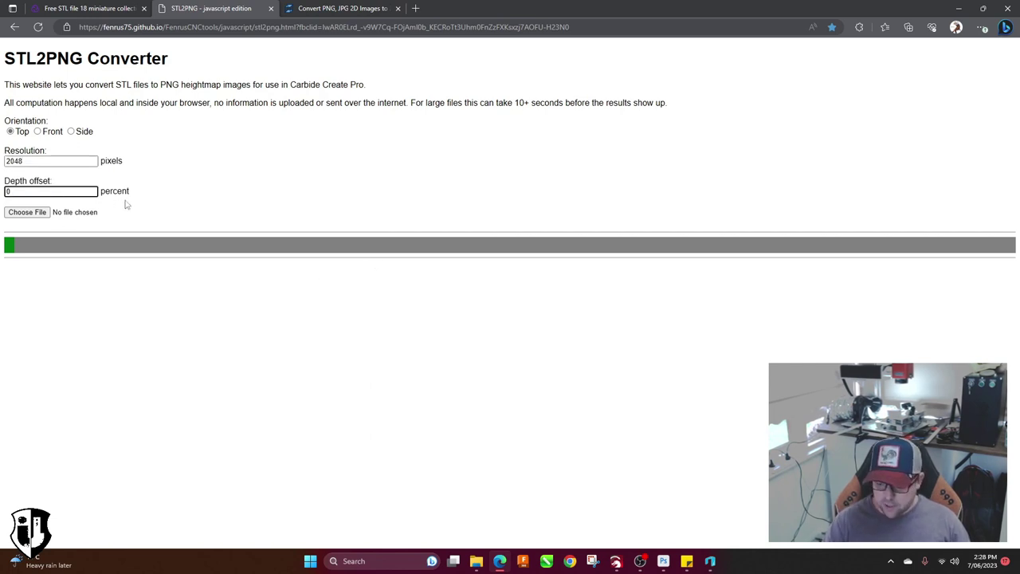
{"action": "key", "text": "BackSpace"}
- Enter a 15% depth offset and load Goku.stl from Downloads > 18-figuras > 2HDECORACION
{"action": "type", "text": "15"}
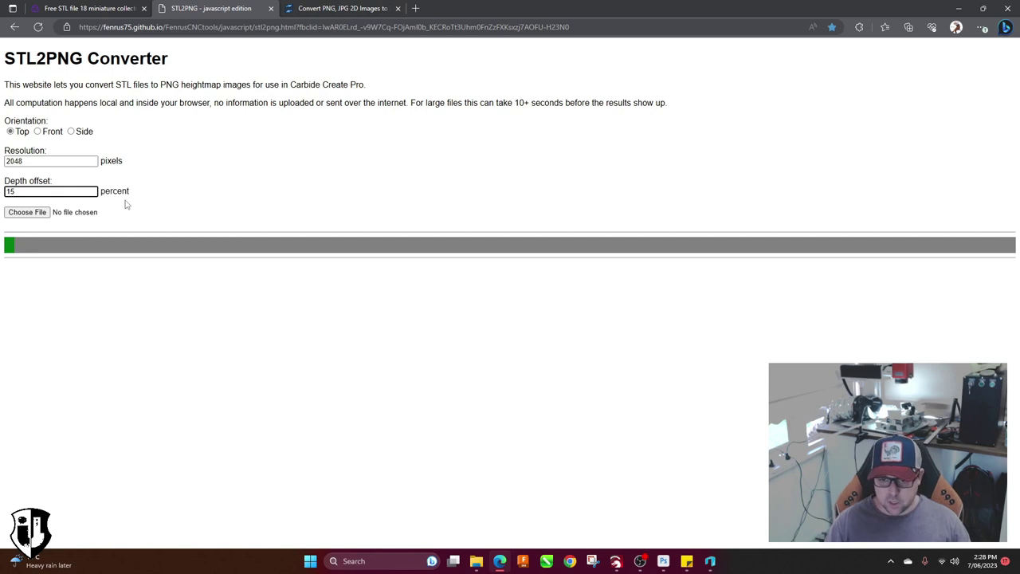
{"action": "left_click", "coordinate": [29, 213]}
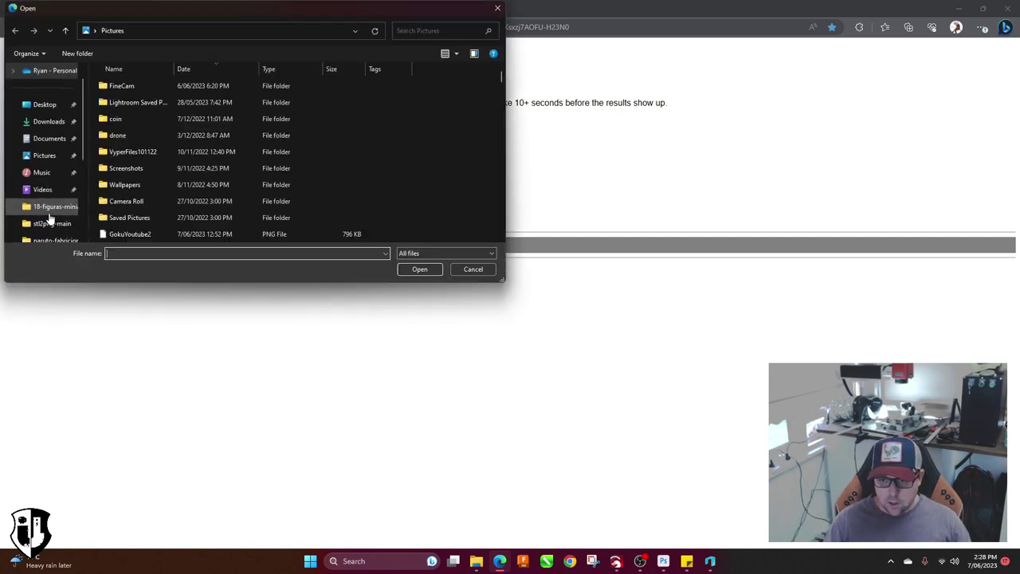
{"action": "left_click", "coordinate": [48, 122]}
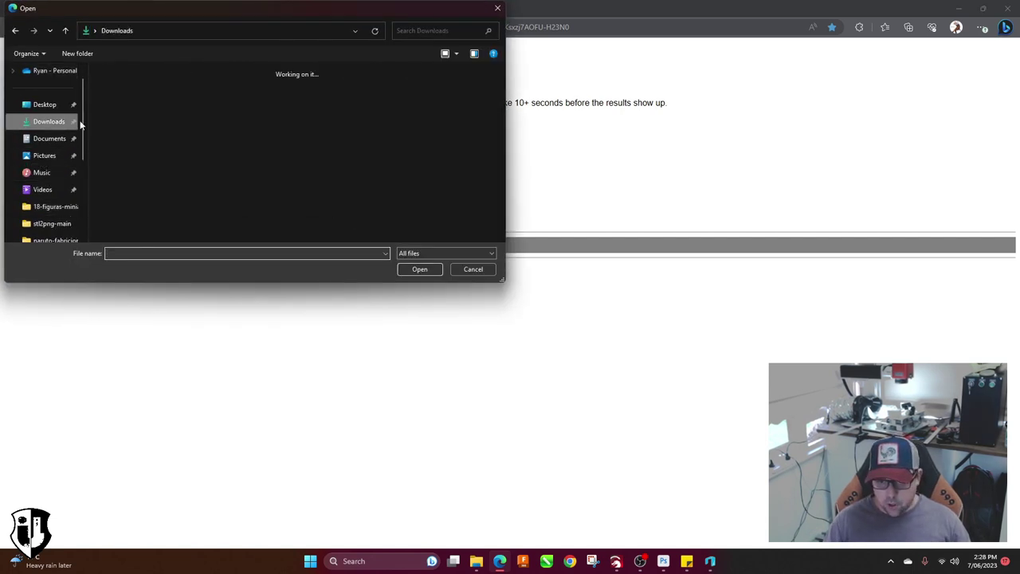
{"action": "scroll", "coordinate": [284, 176], "scroll_direction": "down", "scroll_amount": 1}
{"action": "scroll", "coordinate": [285, 175], "scroll_direction": "down", "scroll_amount": 3}
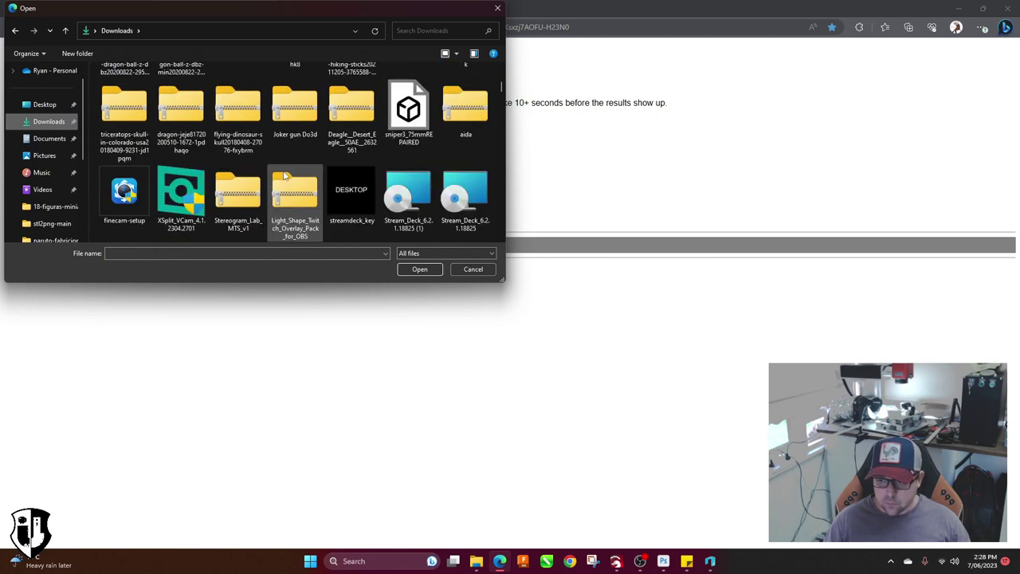
{"action": "scroll", "coordinate": [285, 176], "scroll_direction": "down", "scroll_amount": 2}
{"action": "double_click", "coordinate": [135, 182]}
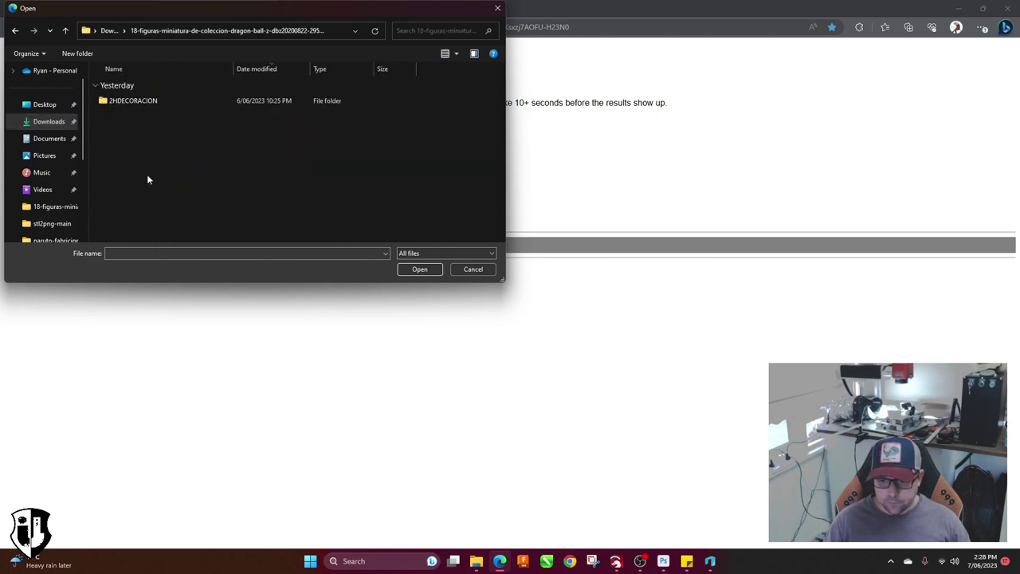
{"action": "double_click", "coordinate": [122, 102]}
{"action": "double_click", "coordinate": [124, 104]}
{"action": "scroll", "coordinate": [122, 131], "scroll_direction": "down", "scroll_amount": 1}
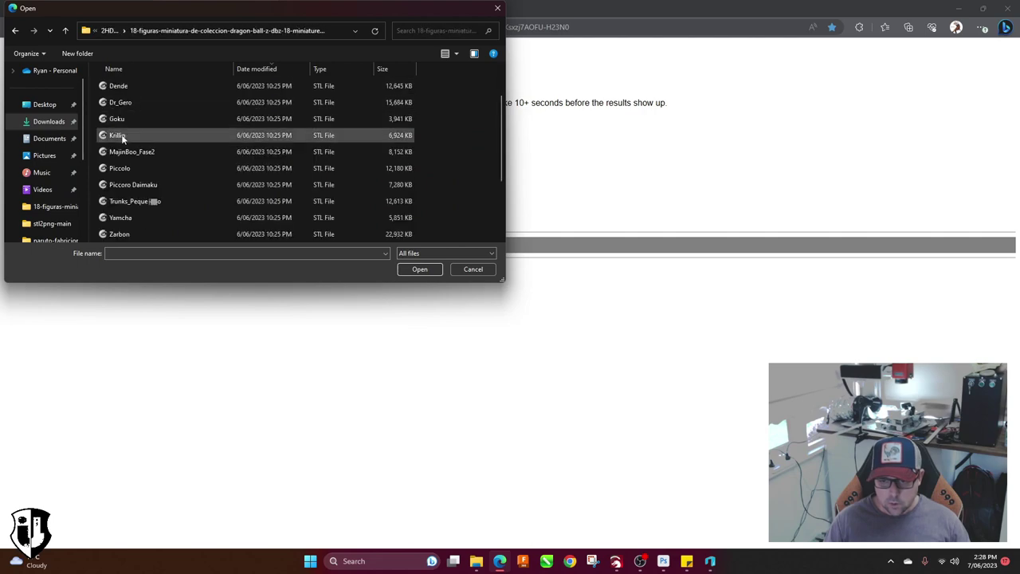
{"action": "left_click", "coordinate": [119, 120]}
{"action": "left_click", "coordinate": [434, 274]}
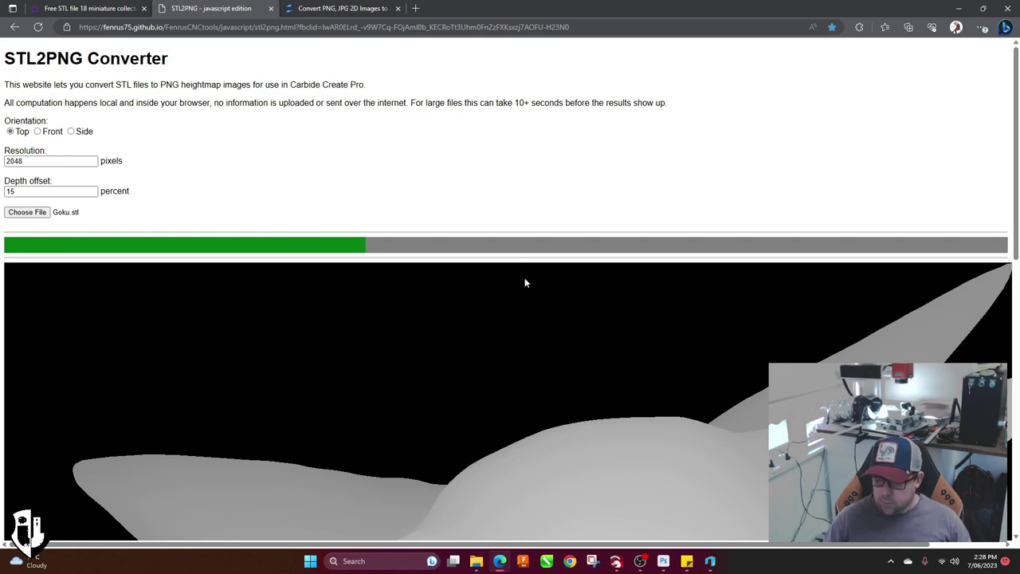
- Inspect the rendered Goku heightmap, zooming the page out and back to 100%
{"action": "scroll", "coordinate": [523, 279], "scroll_direction": "down", "scroll_amount": 1}
{"action": "scroll", "coordinate": [524, 284], "scroll_direction": "down", "scroll_amount": 3}
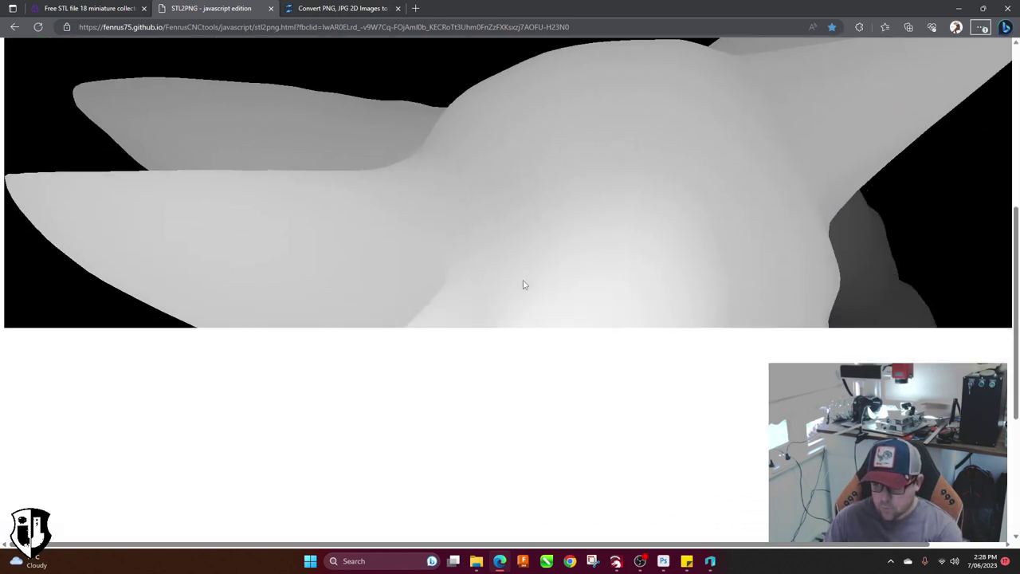
{"action": "key", "text": "ctrl+minus"}
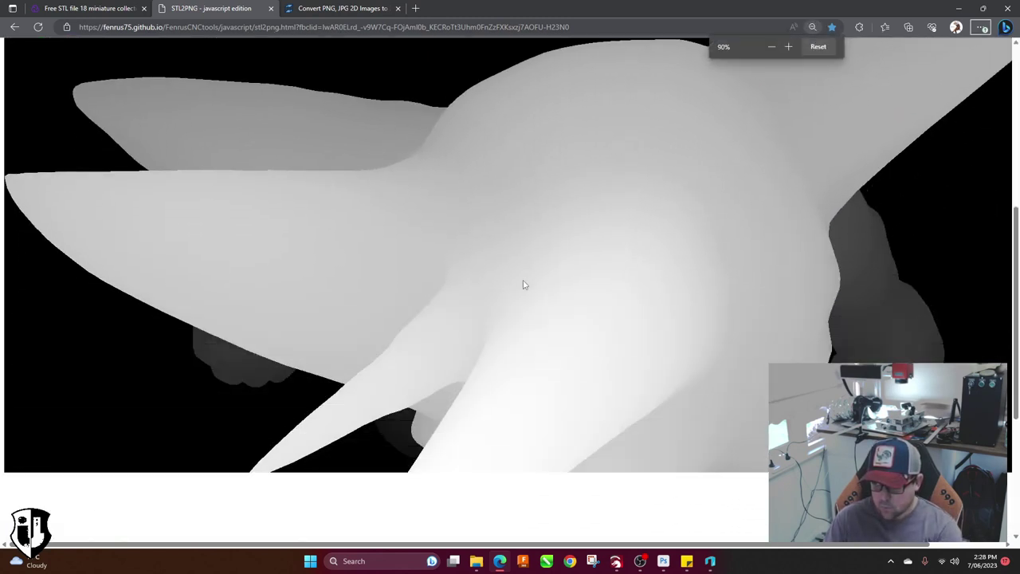
{"action": "key", "text": "ctrl+0"}
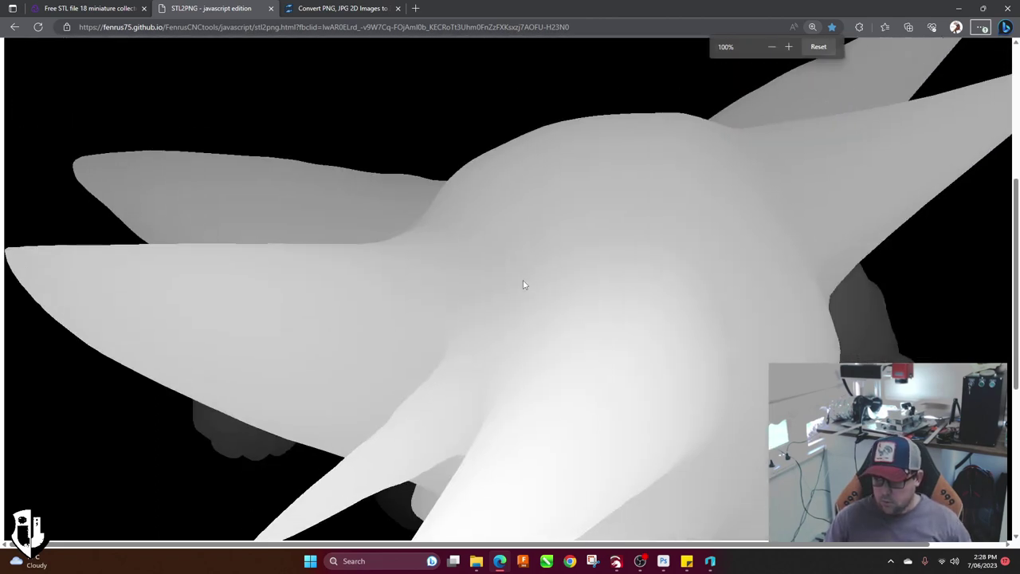
{"action": "scroll", "coordinate": [524, 285], "scroll_direction": "up", "scroll_amount": 5}
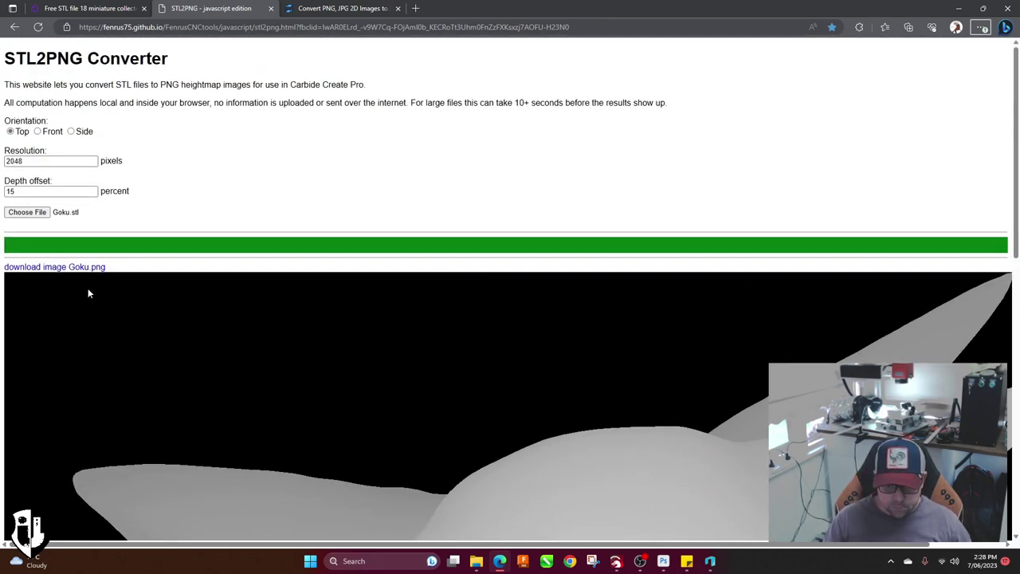
- Re-render Goku.stl with the Front orientation
{"action": "left_click", "coordinate": [50, 131]}
{"action": "left_click", "coordinate": [30, 212]}
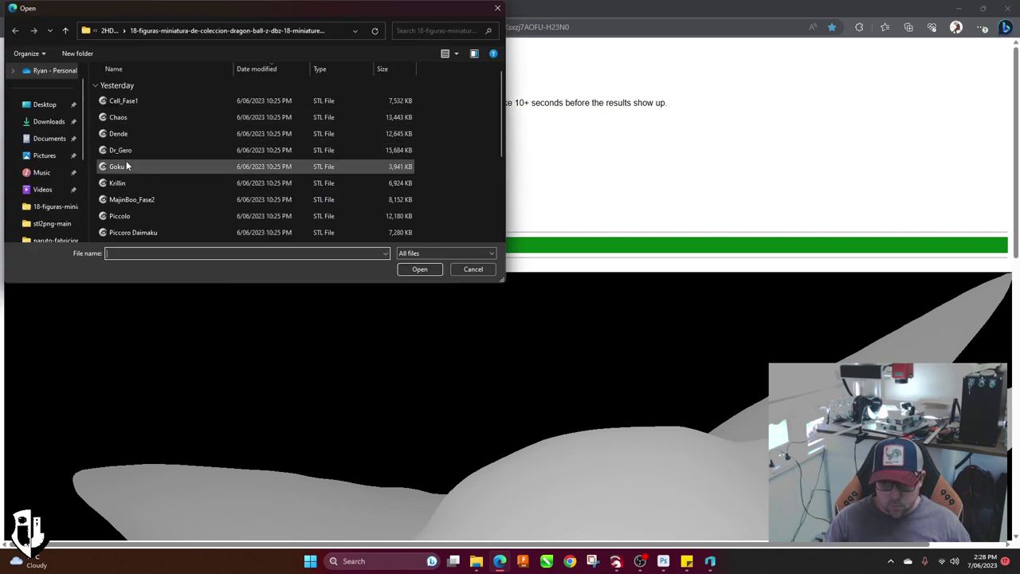
{"action": "left_click", "coordinate": [126, 164]}
{"action": "left_click", "coordinate": [441, 268]}
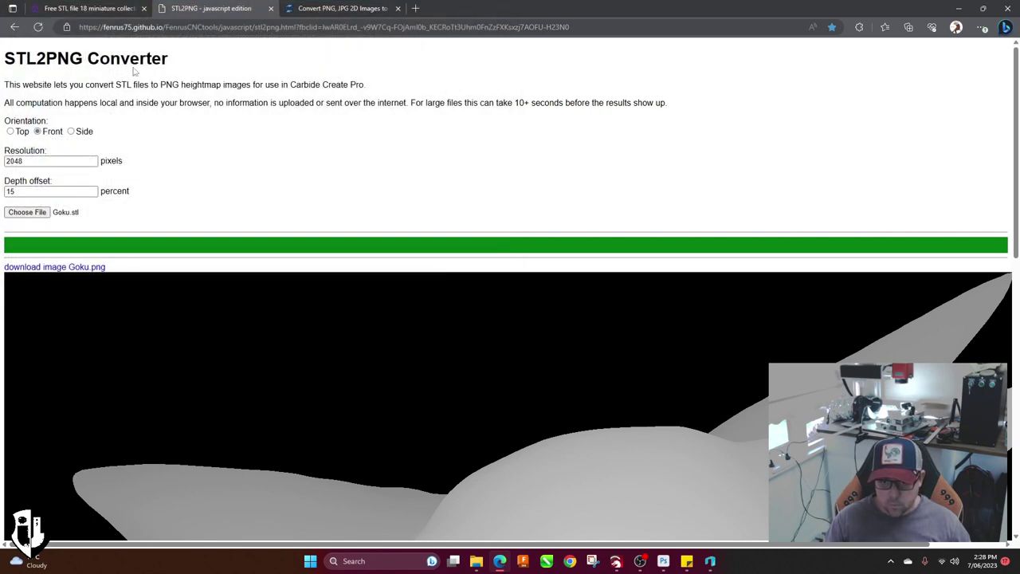
- Reset the converter and render Goku.stl at 2048 pixels in Front view
{"action": "left_click", "coordinate": [39, 27]}
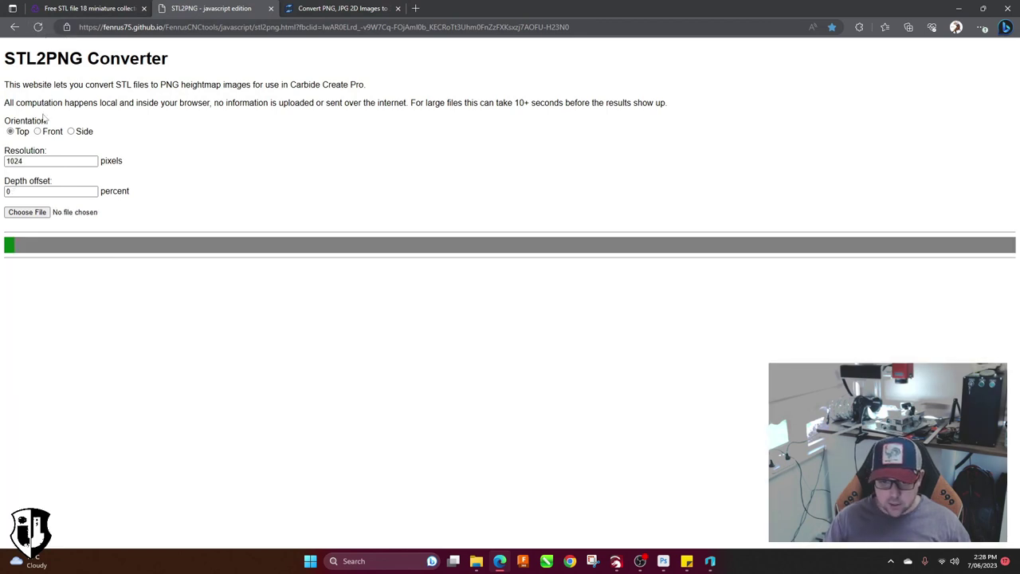
{"action": "double_click", "coordinate": [39, 161]}
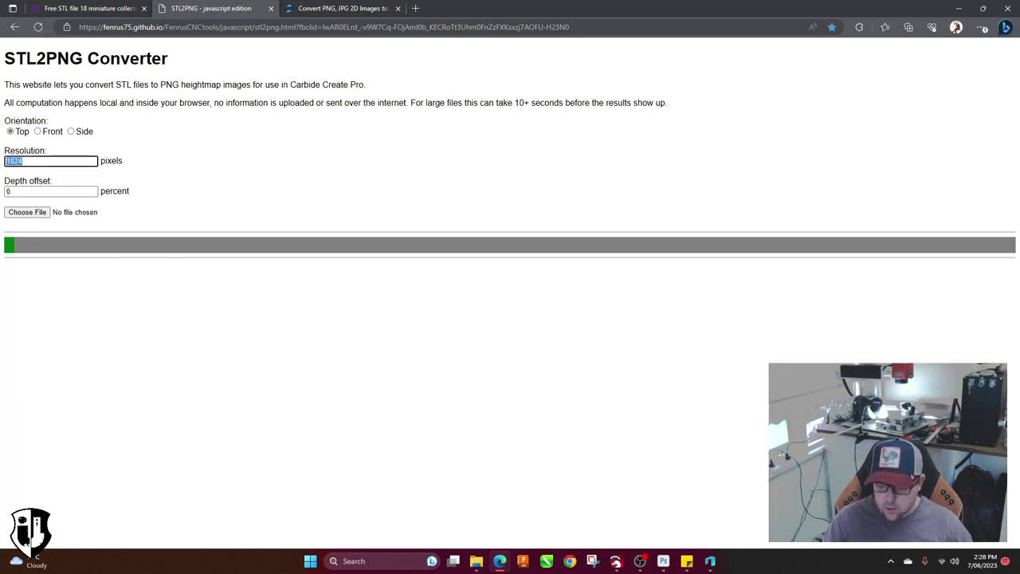
{"action": "type", "text": "2048"}
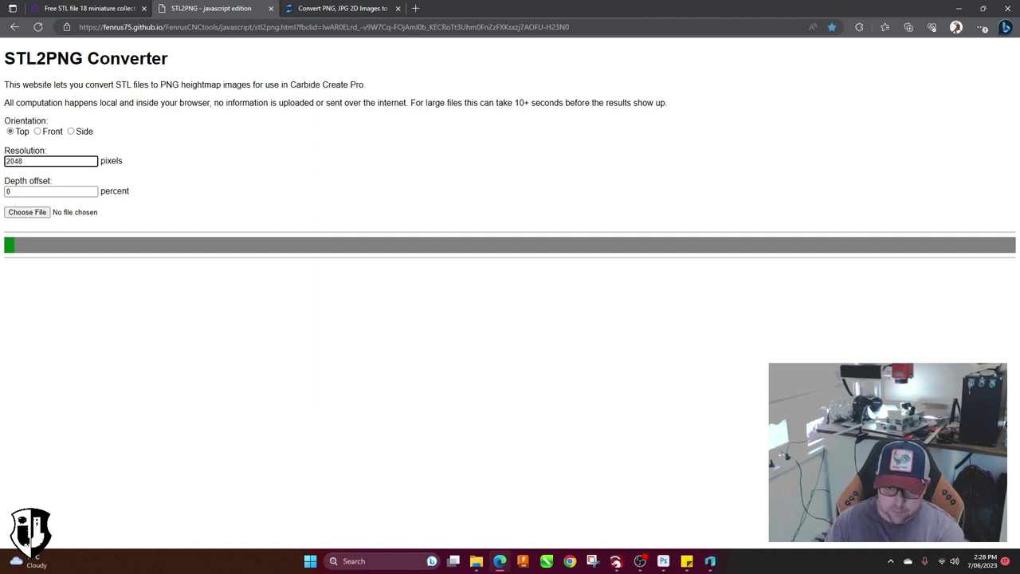
{"action": "left_click", "coordinate": [43, 136]}
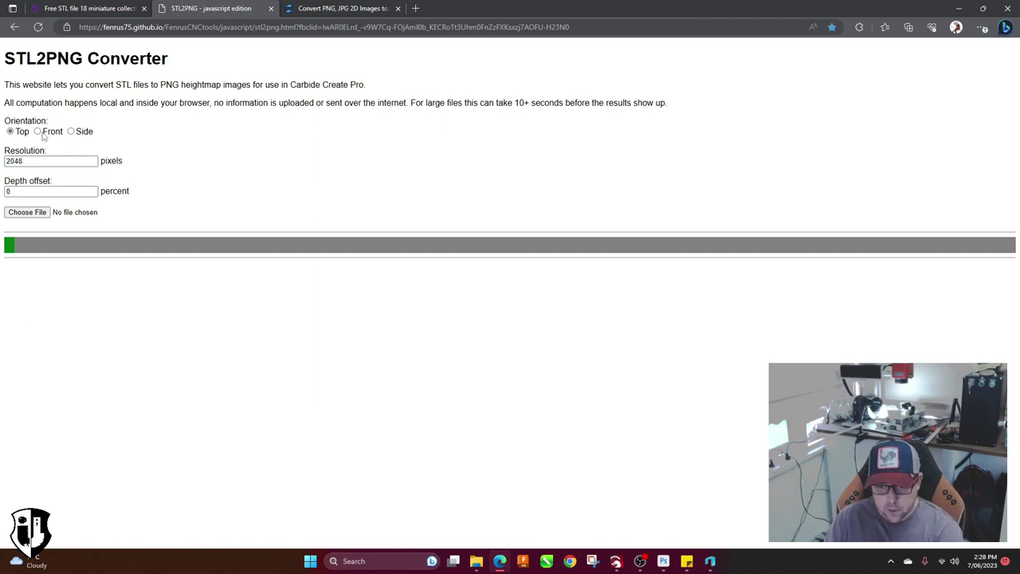
{"action": "left_click", "coordinate": [42, 133]}
{"action": "left_click", "coordinate": [35, 214]}
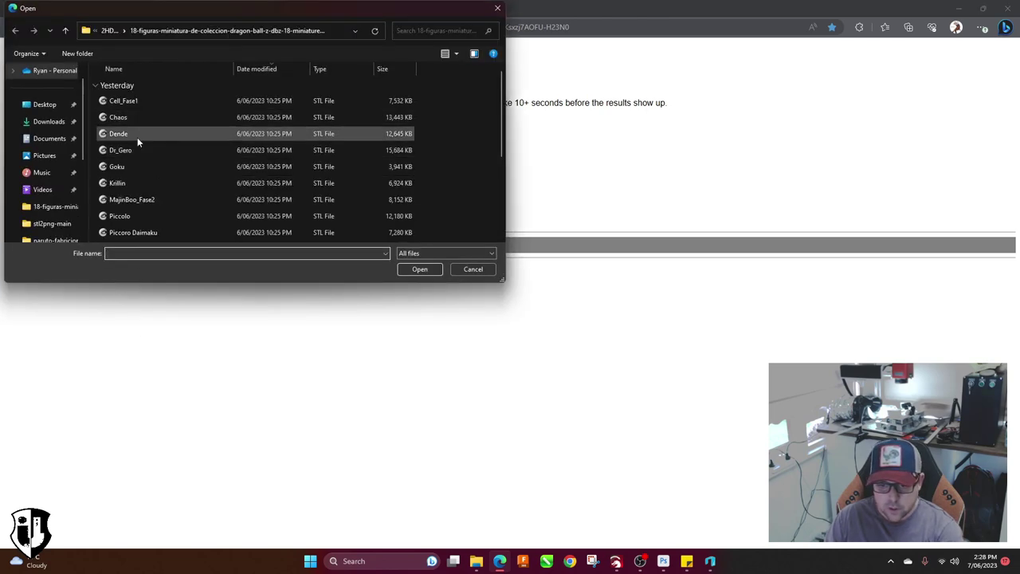
{"action": "left_click", "coordinate": [120, 166]}
{"action": "left_click", "coordinate": [419, 269]}
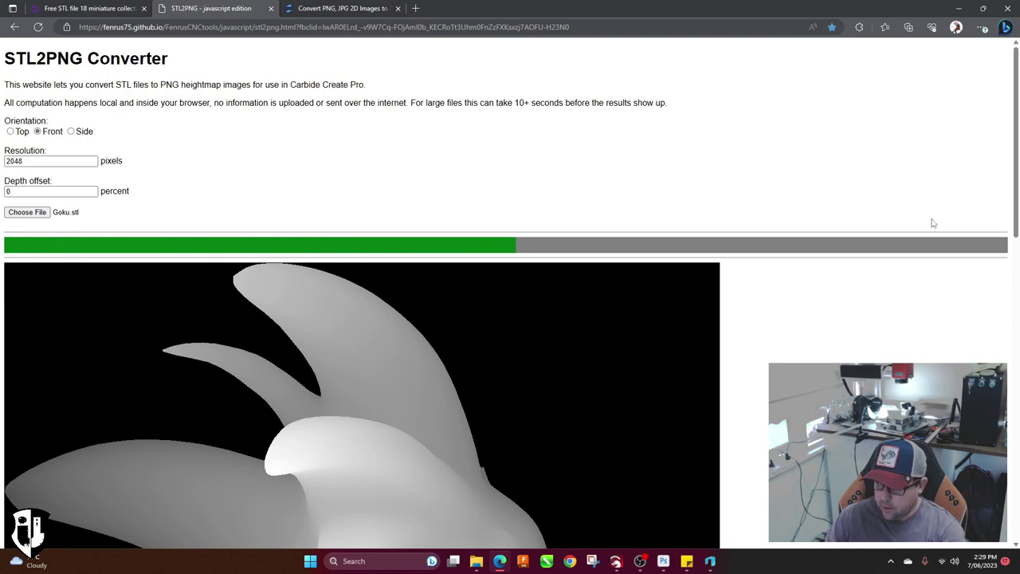
- Save the rendered front-view heightmap as download.png in Pictures
{"action": "left_click_drag", "start_coordinate": [1017, 96], "coordinate": [1018, 199]}
{"action": "scroll", "coordinate": [497, 360], "scroll_direction": "down", "scroll_amount": 5}
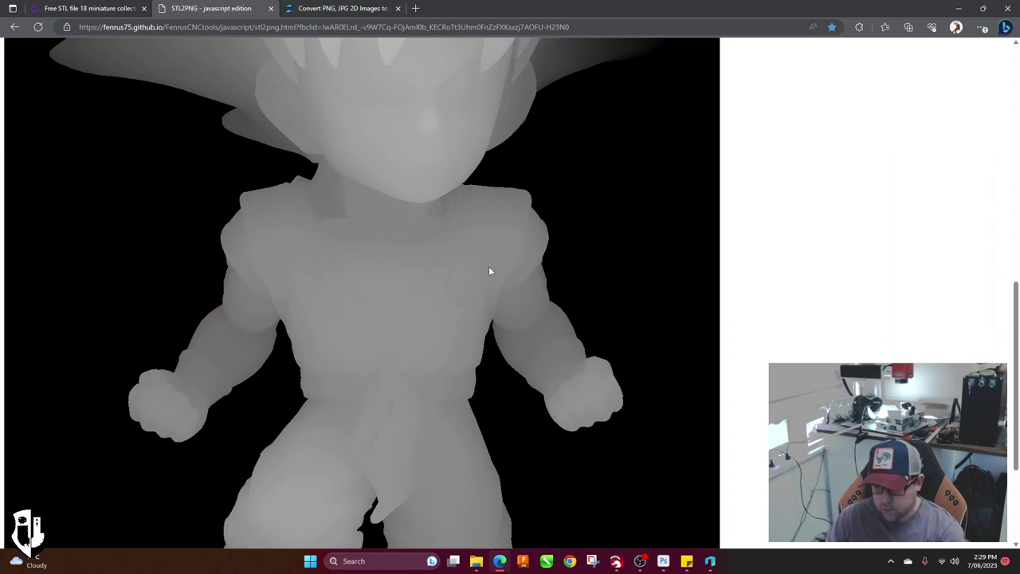
{"action": "scroll", "coordinate": [437, 303], "scroll_direction": "down", "scroll_amount": 2}
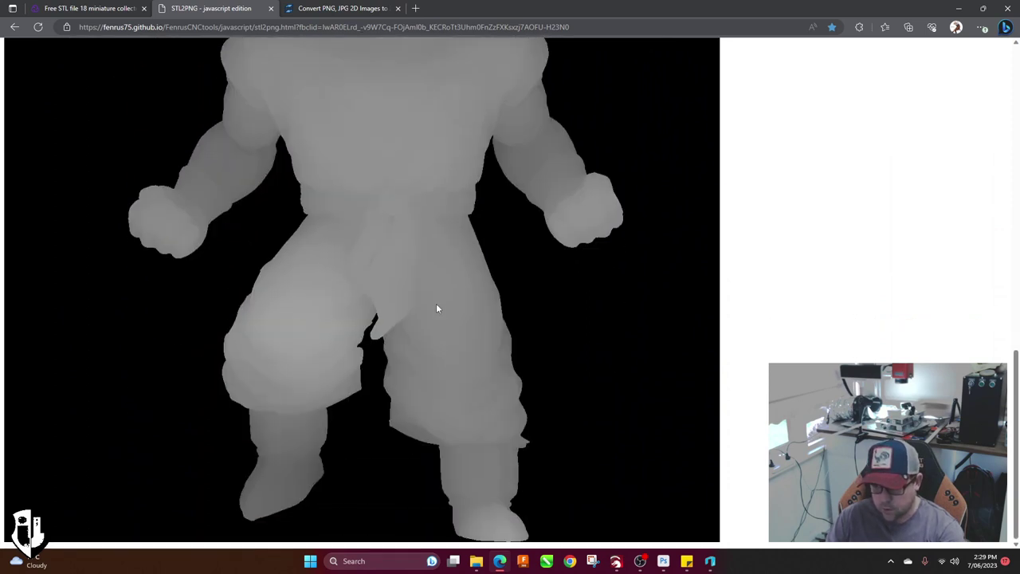
{"action": "scroll", "coordinate": [436, 303], "scroll_direction": "up", "scroll_amount": 3}
{"action": "scroll", "coordinate": [436, 308], "scroll_direction": "up", "scroll_amount": 3}
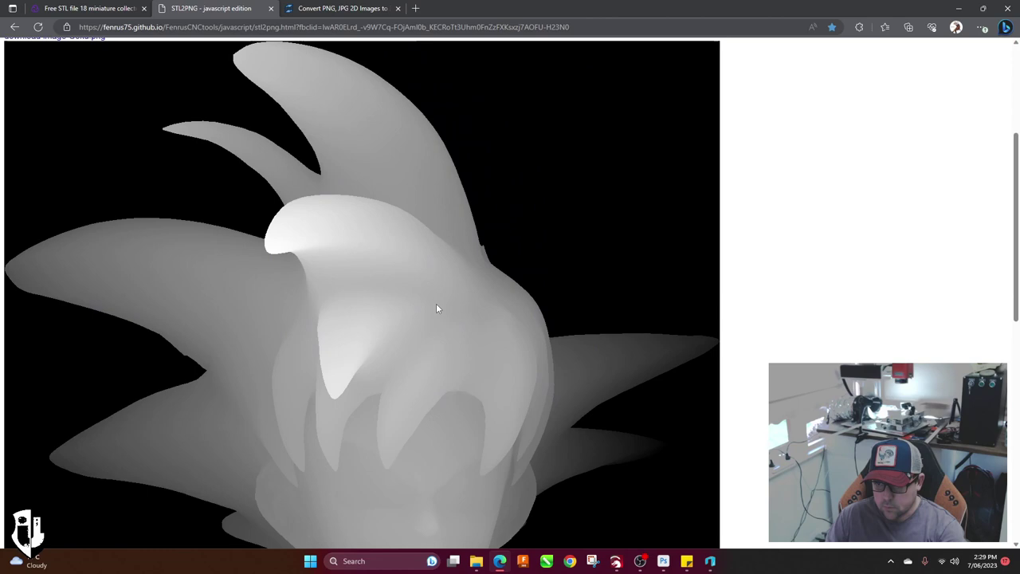
{"action": "scroll", "coordinate": [436, 309], "scroll_direction": "down", "scroll_amount": 2}
{"action": "scroll", "coordinate": [436, 308], "scroll_direction": "down", "scroll_amount": 3}
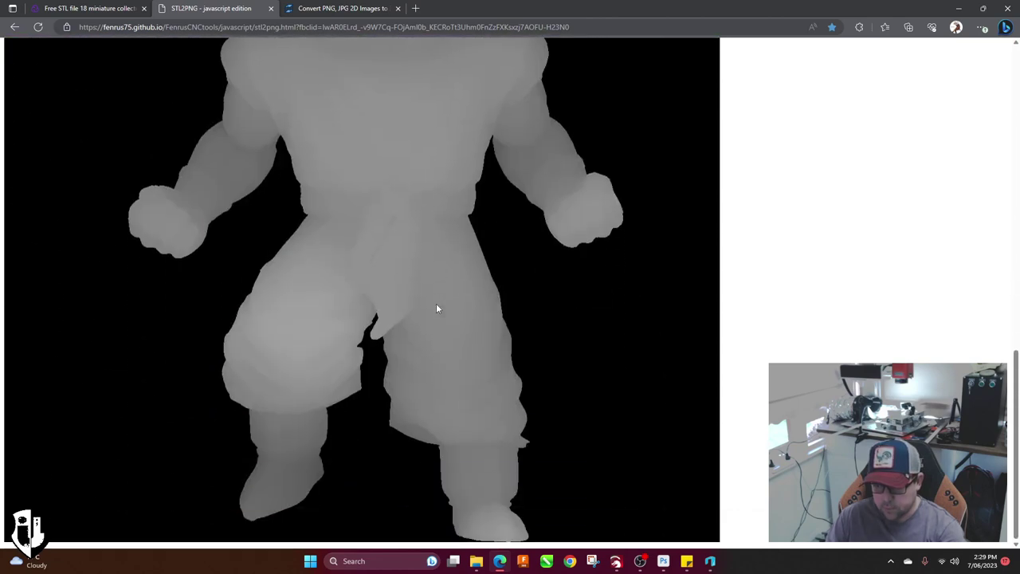
{"action": "right_click", "coordinate": [436, 309]}
{"action": "left_click", "coordinate": [483, 311]}
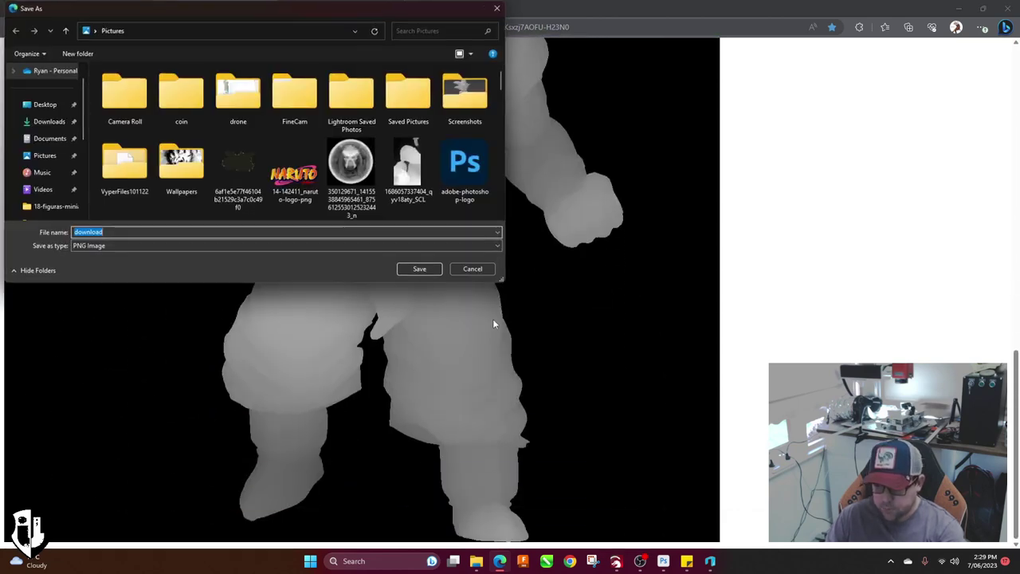
{"action": "left_click", "coordinate": [422, 270]}
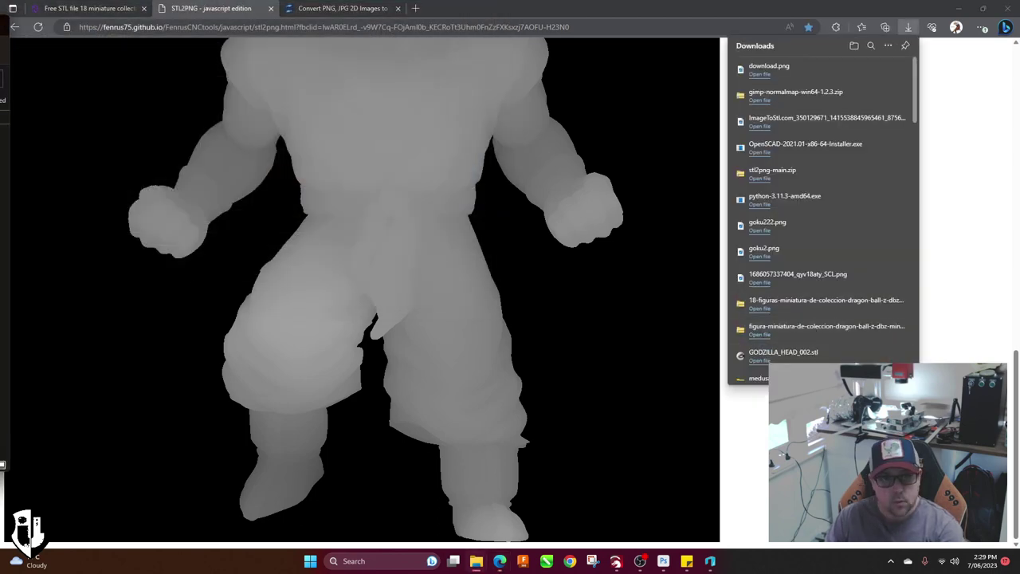
{"action": "left_click", "coordinate": [664, 561]}
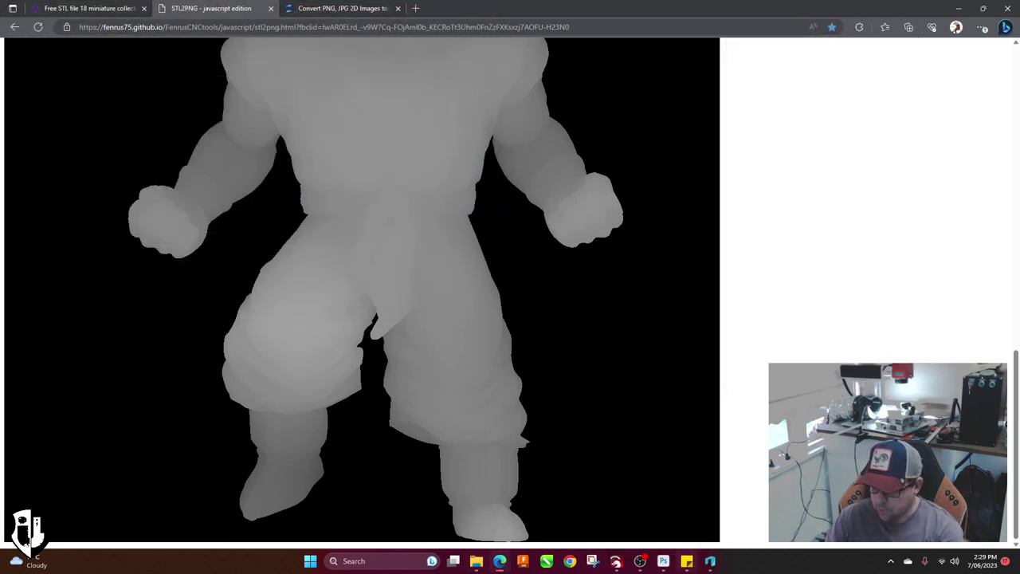
- Open download.png from Pictures in Photoshop as a 1347 × 2048 px document
{"action": "left_click", "coordinate": [663, 561]}
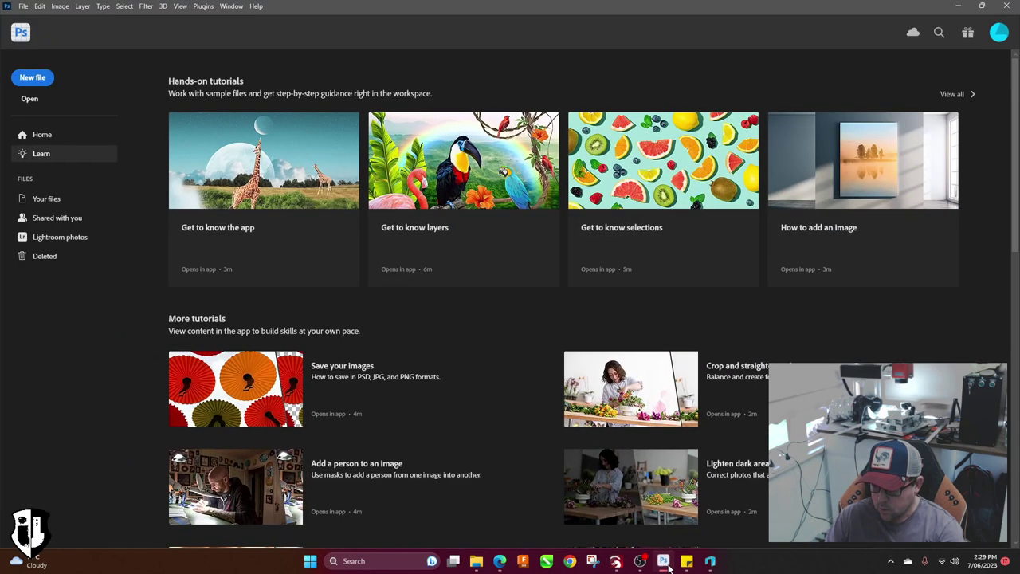
{"action": "left_click", "coordinate": [29, 99]}
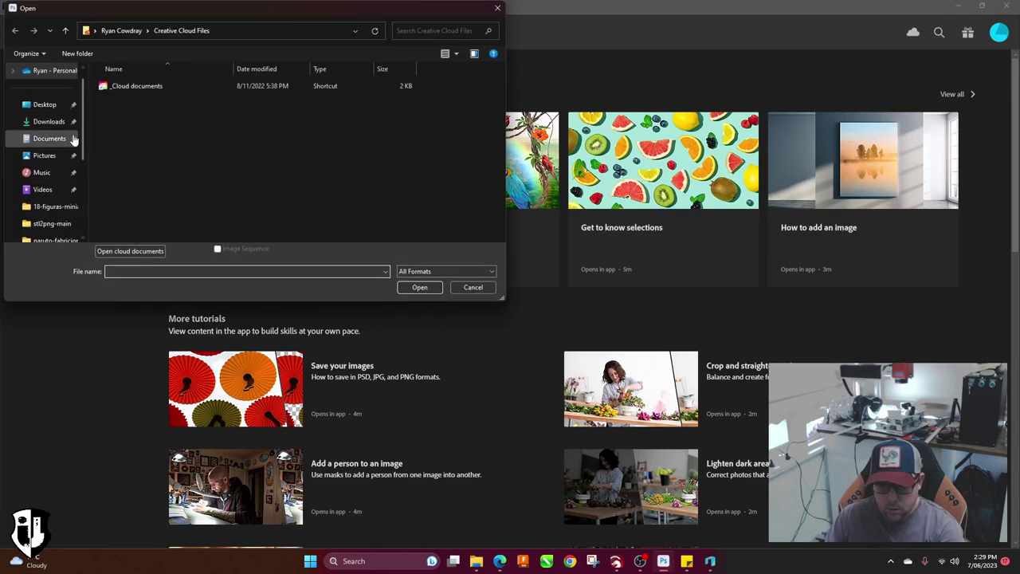
{"action": "left_click", "coordinate": [46, 156]}
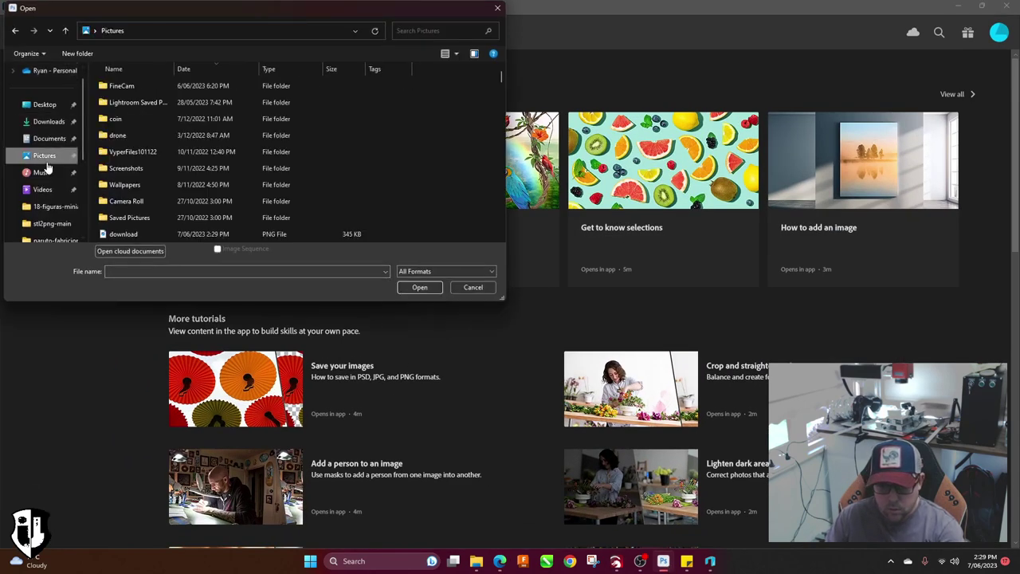
{"action": "left_click", "coordinate": [132, 233]}
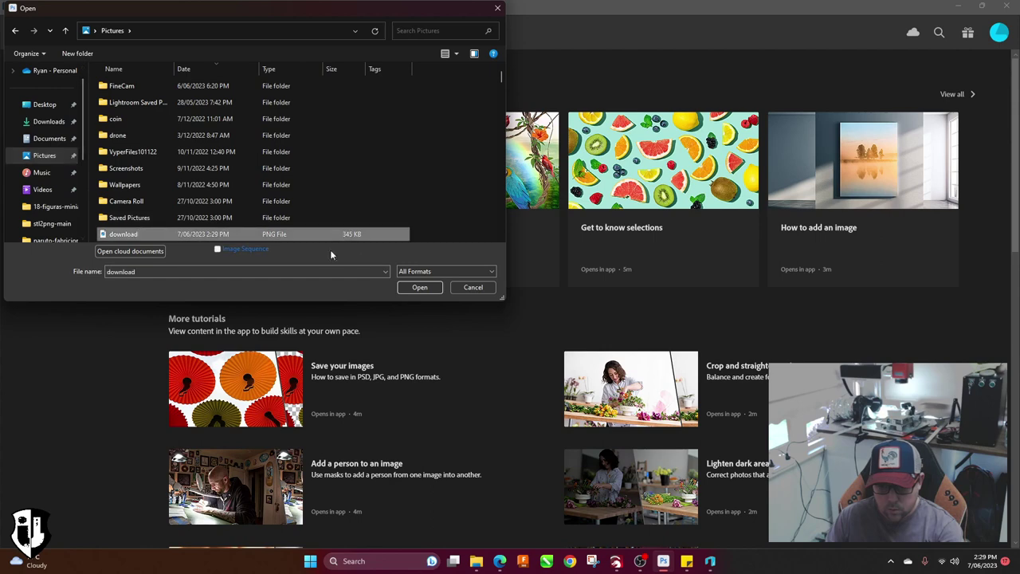
{"action": "left_click", "coordinate": [419, 287]}
{"action": "key", "text": "c"}
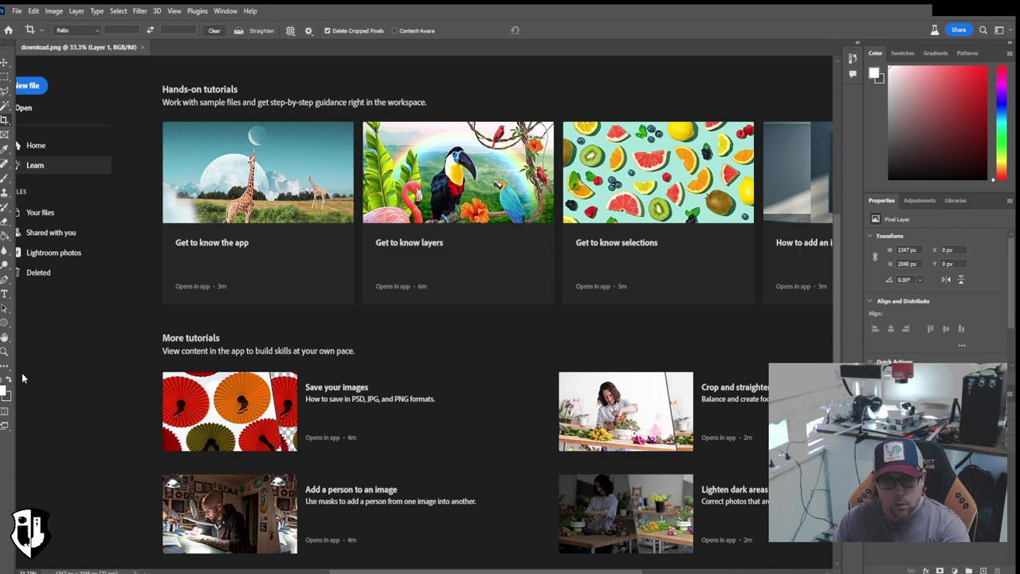
- Close the Home screen and commit a crop on the Goku image
{"action": "key", "text": "Escape"}
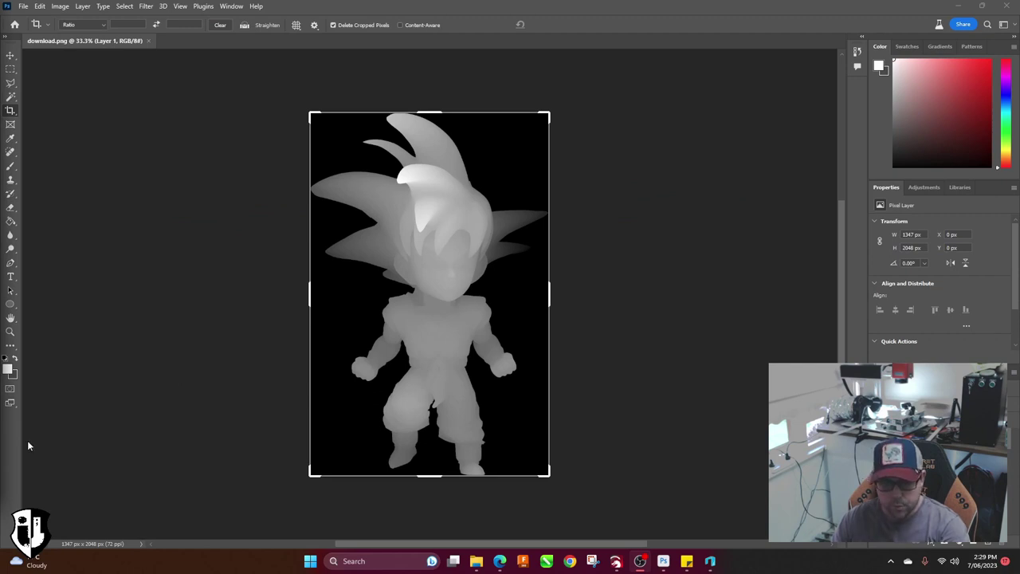
{"action": "left_click", "coordinate": [10, 109]}
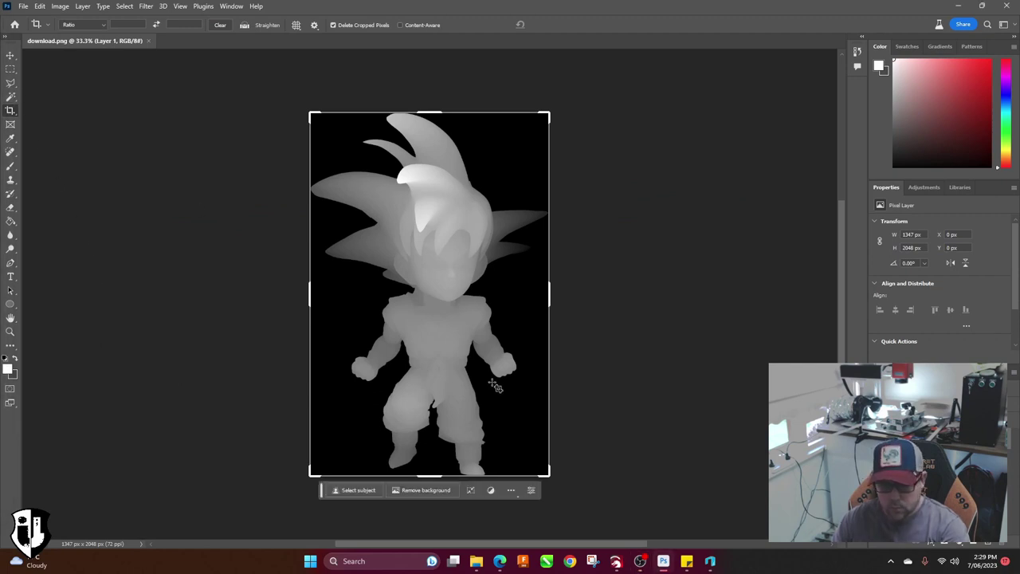
{"action": "left_click", "coordinate": [326, 331]}
{"action": "left_click", "coordinate": [556, 25]}
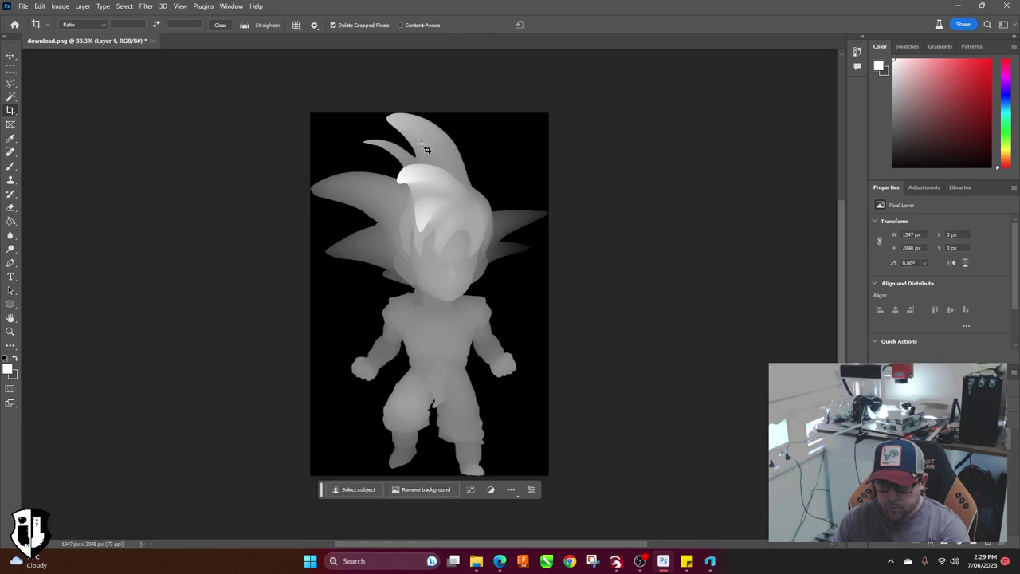
- Select both black background areas with the Magic Wand and delete them
{"action": "left_click", "coordinate": [11, 96]}
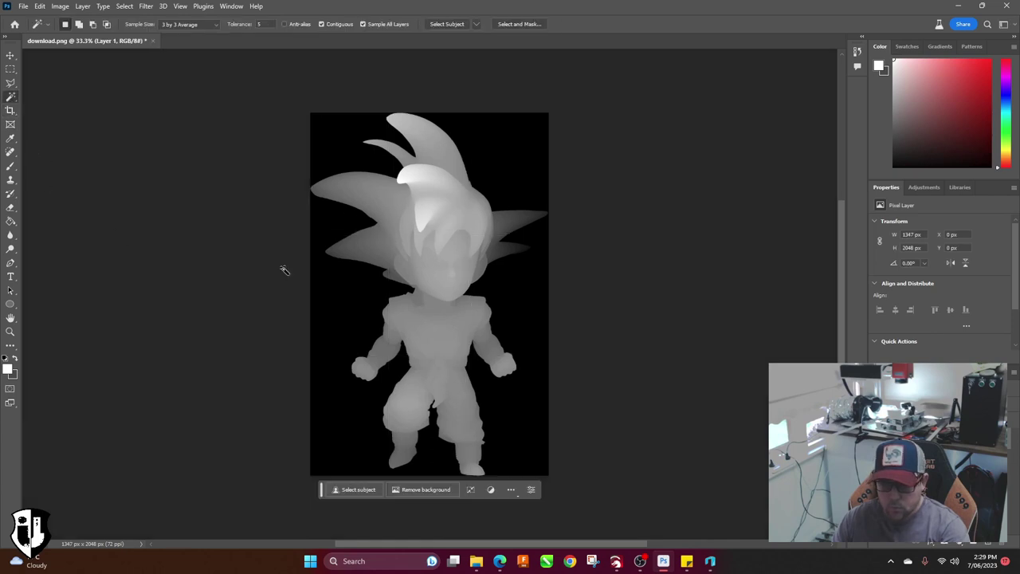
{"action": "left_click", "coordinate": [323, 297]}
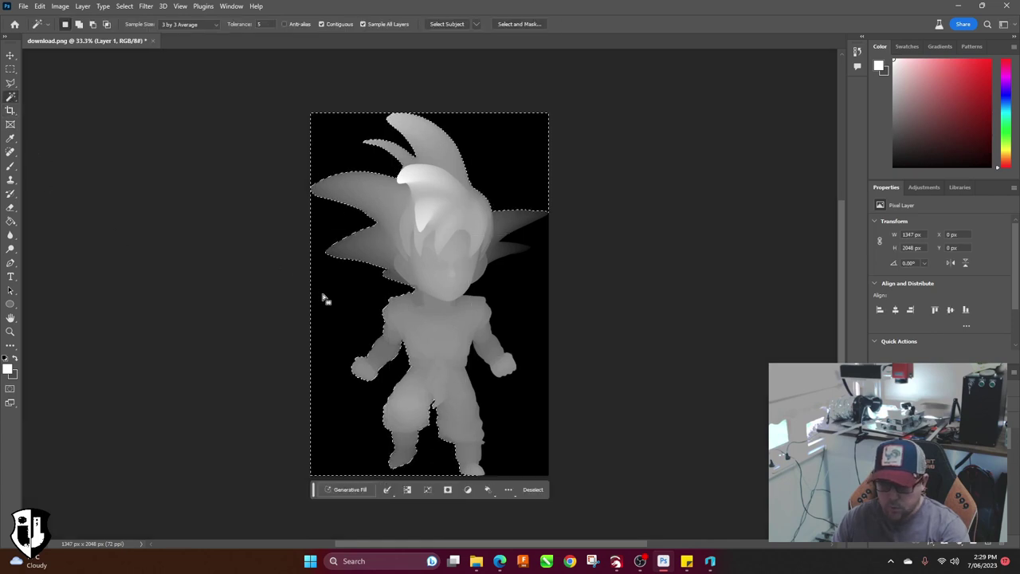
{"action": "left_click", "coordinate": [540, 332], "text": "shift"}
{"action": "key", "text": "Delete"}
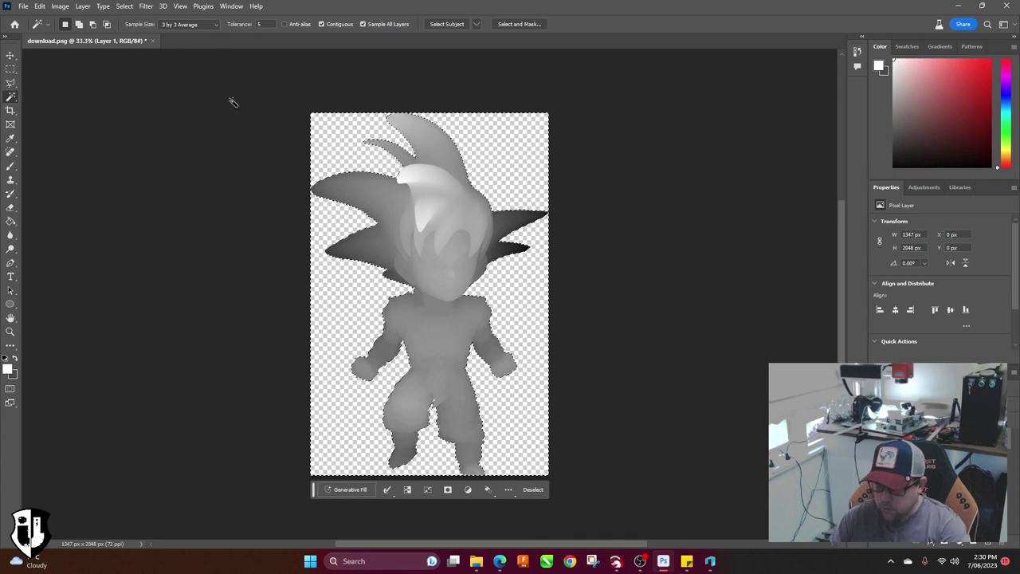
- Invert the selection onto Goku and apply a #5f5f5f grey Outer Glow
{"action": "left_click", "coordinate": [132, 7]}
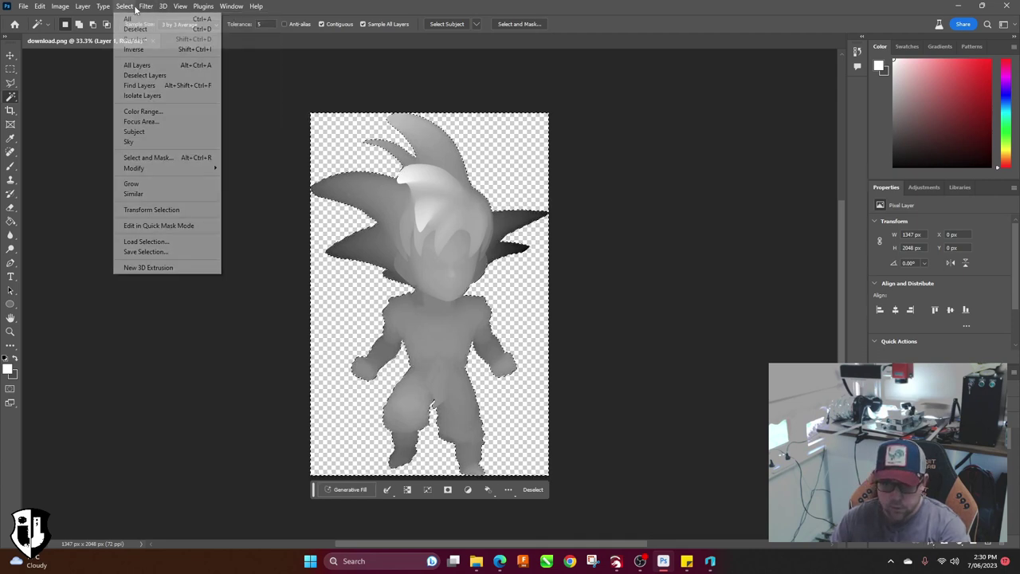
{"action": "left_click", "coordinate": [134, 49]}
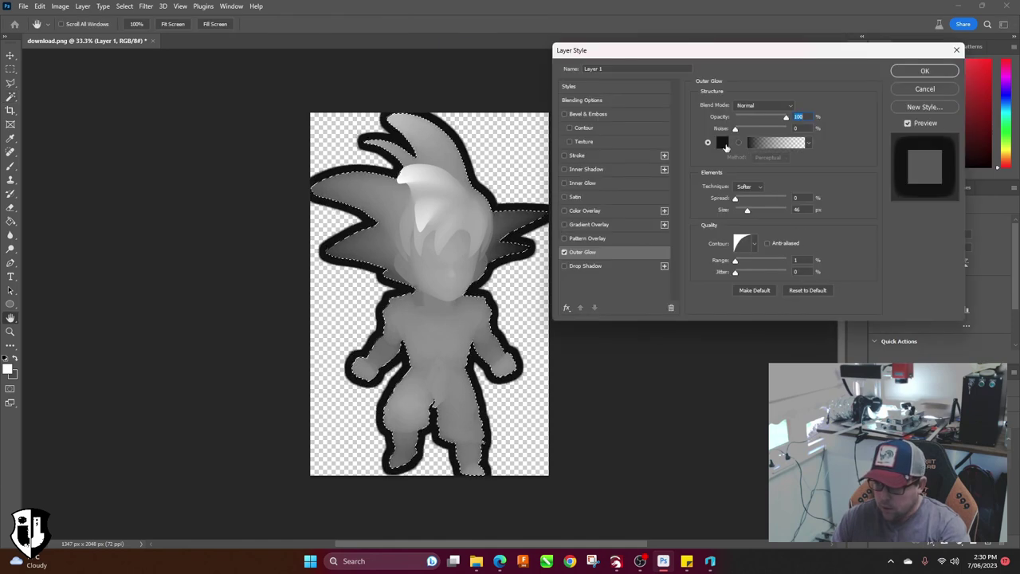
{"action": "left_click", "coordinate": [722, 143]}
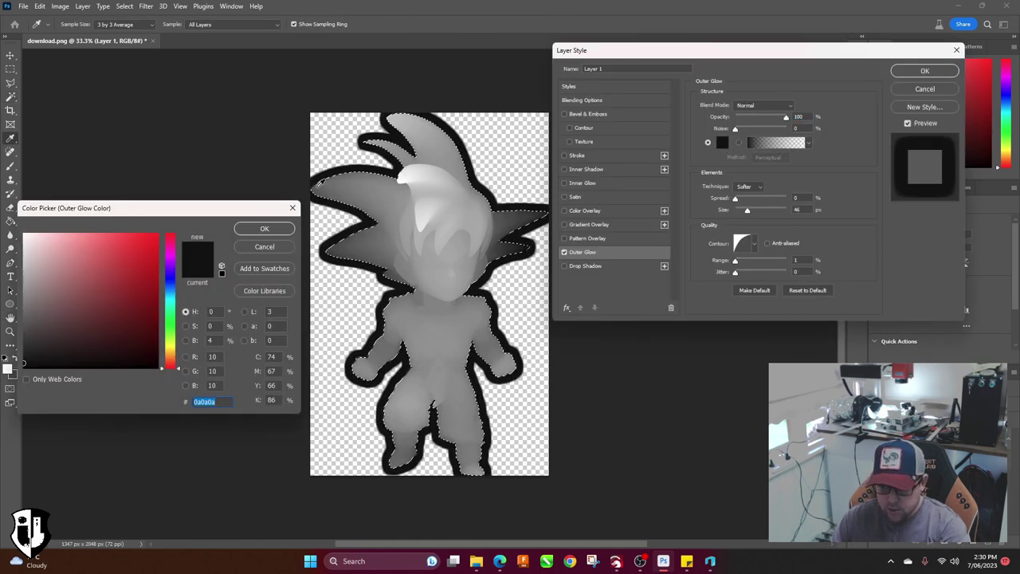
{"action": "left_click", "coordinate": [322, 182]}
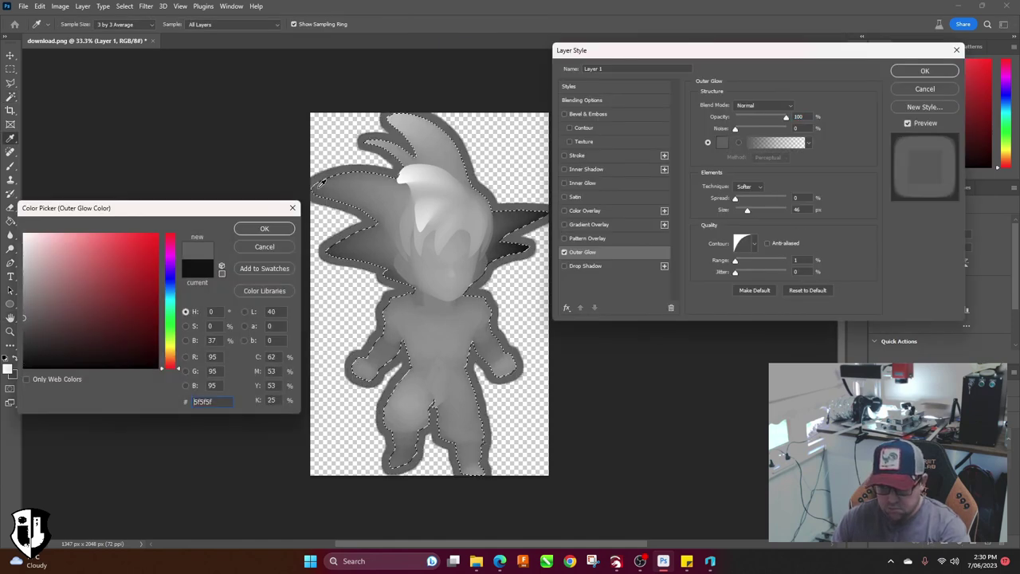
{"action": "left_click", "coordinate": [264, 229]}
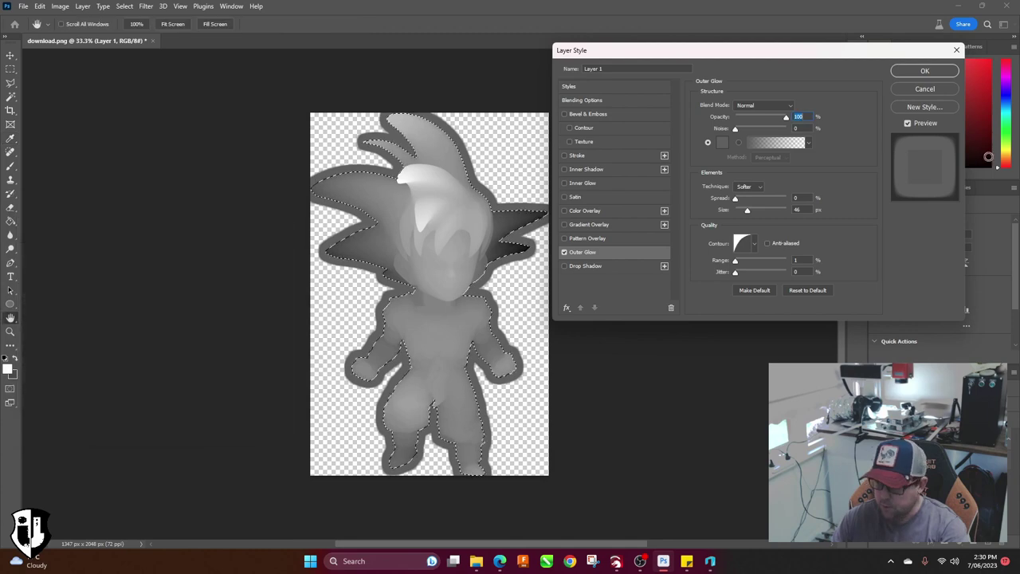
{"action": "left_click", "coordinate": [948, 74]}
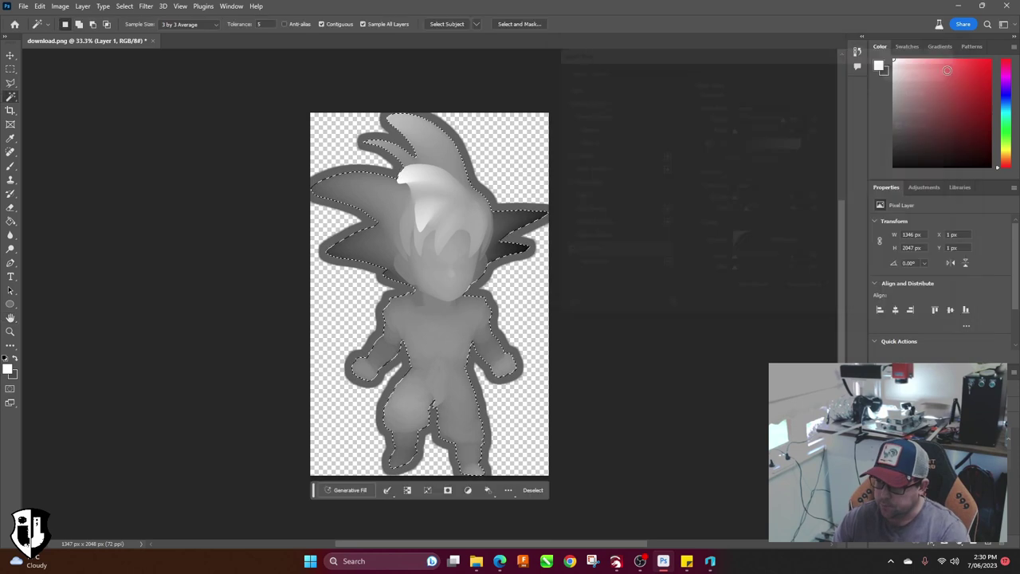
- Deselect, switch to 32 Bits/Channel, then convert to Grayscale discarding colour
{"action": "key", "text": "ctrl+d"}
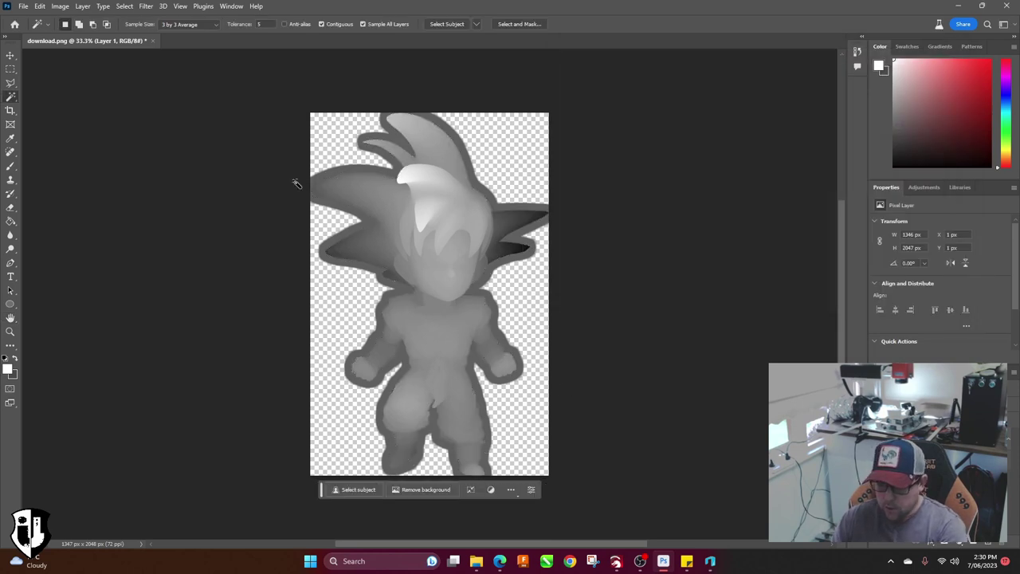
{"action": "left_click", "coordinate": [60, 6]}
{"action": "mouse_move", "coordinate": [85, 32]}
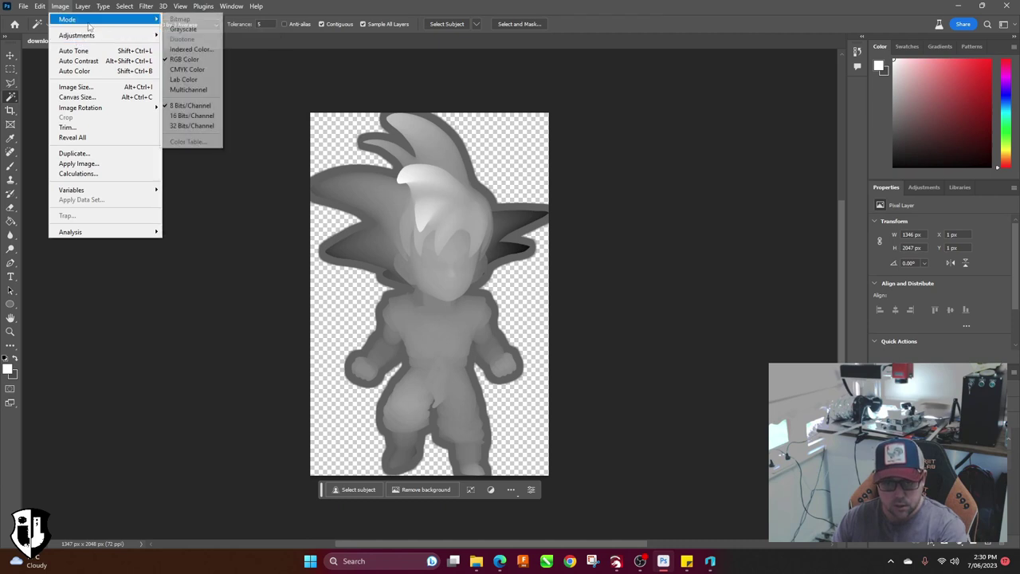
{"action": "left_click", "coordinate": [198, 129]}
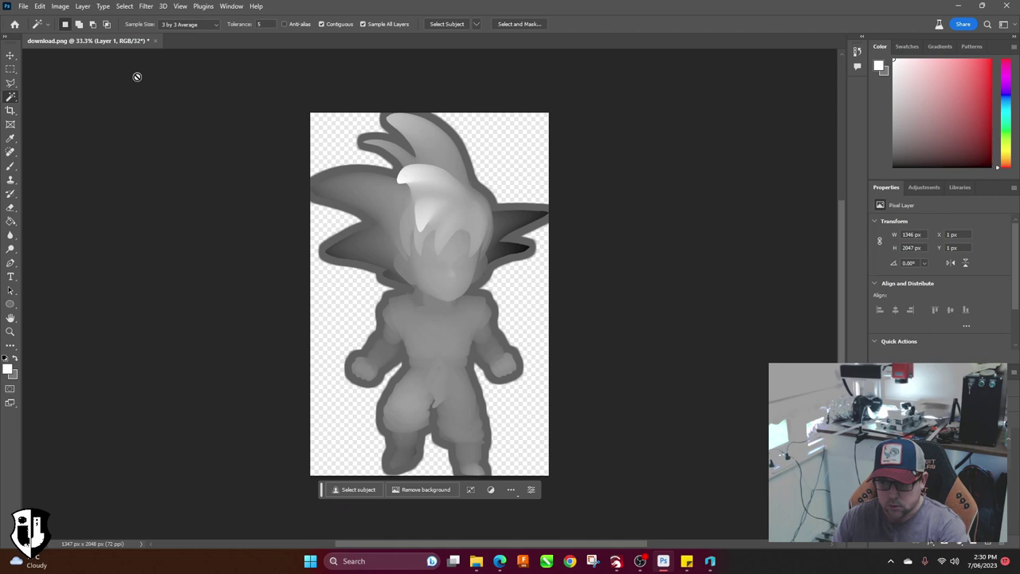
{"action": "left_click", "coordinate": [61, 7]}
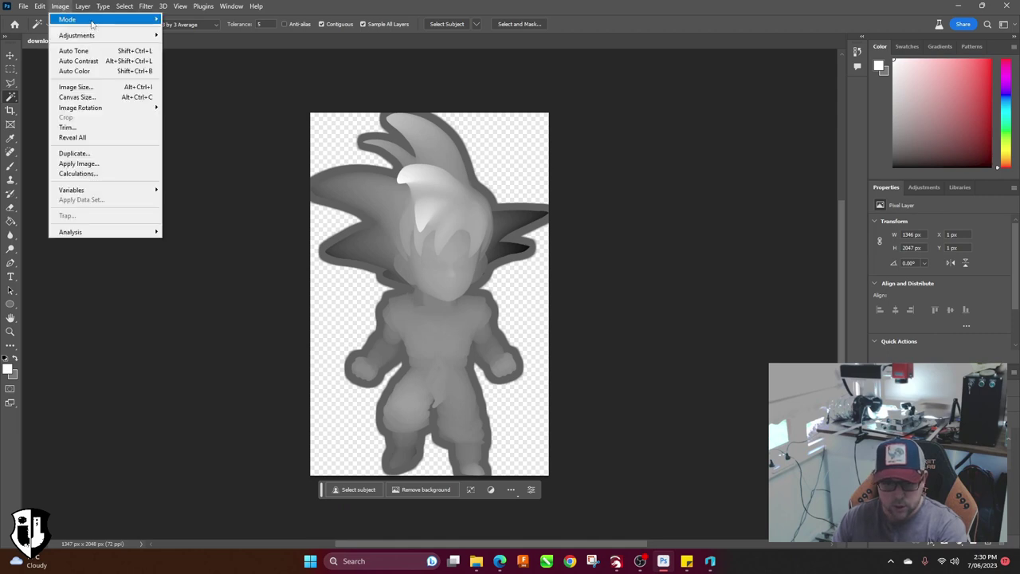
{"action": "mouse_move", "coordinate": [83, 19]}
{"action": "left_click", "coordinate": [183, 29]}
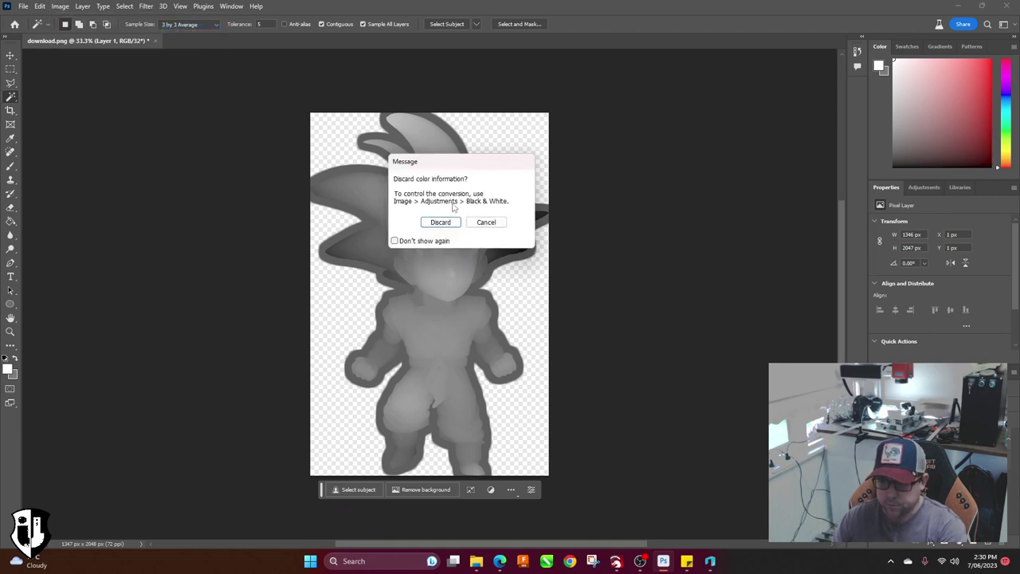
{"action": "left_click", "coordinate": [439, 222]}
- Resize the image to 10 cm tall at 300 ppi (777 × 1181 px)
{"action": "left_click", "coordinate": [62, 8]}
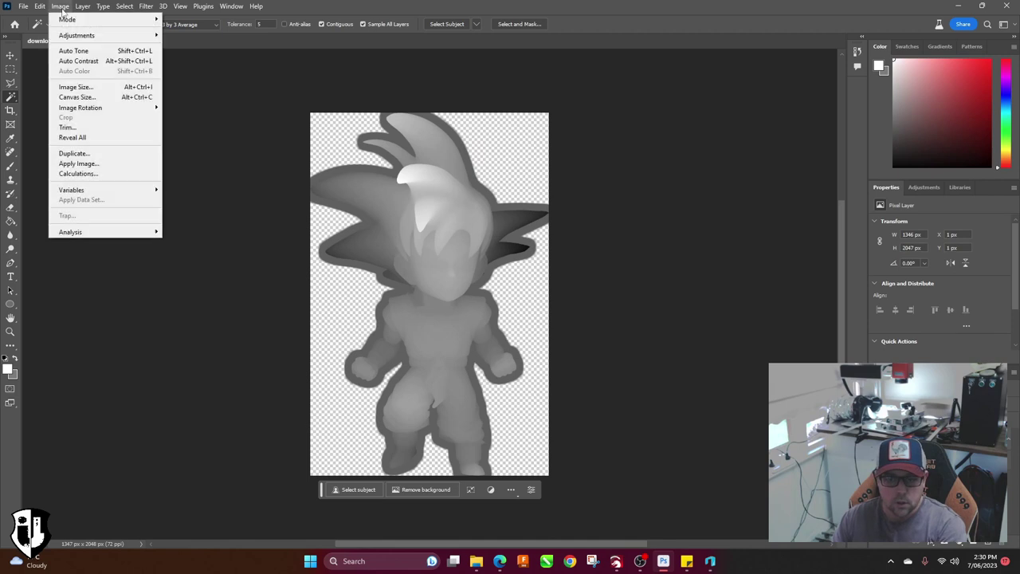
{"action": "left_click", "coordinate": [89, 90]}
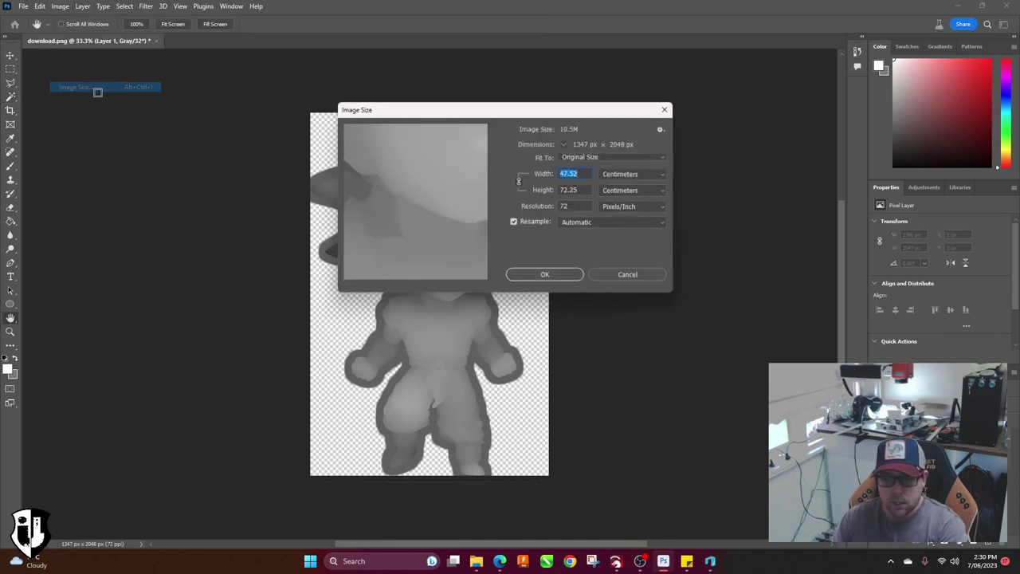
{"action": "double_click", "coordinate": [574, 206]}
{"action": "type", "text": "300"}
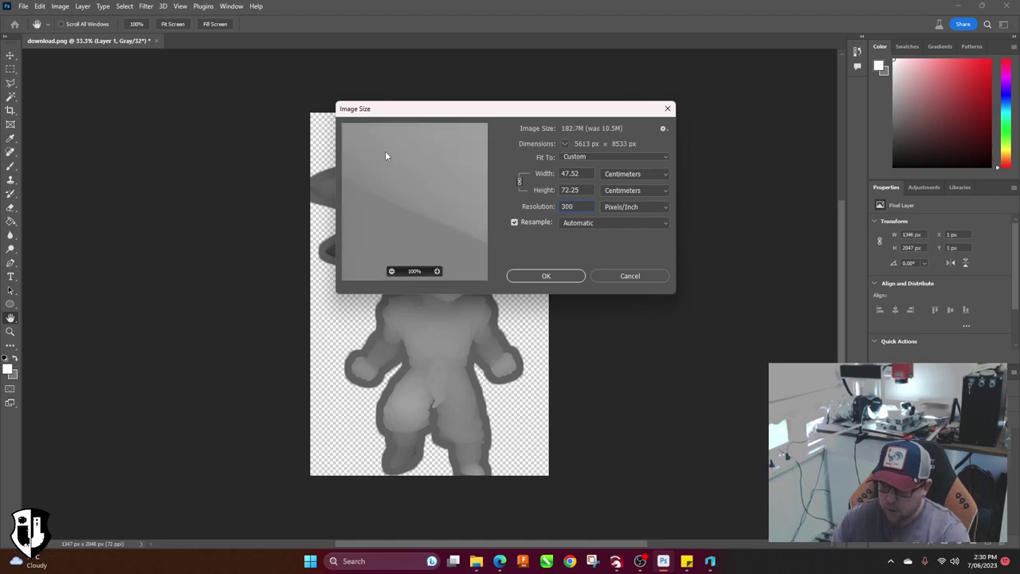
{"action": "double_click", "coordinate": [582, 188]}
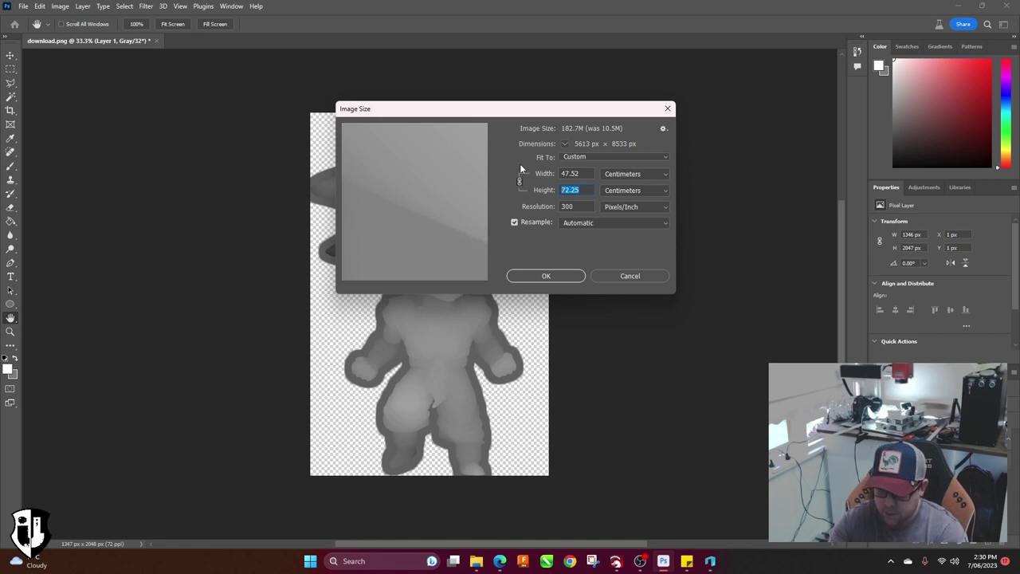
{"action": "type", "text": "10"}
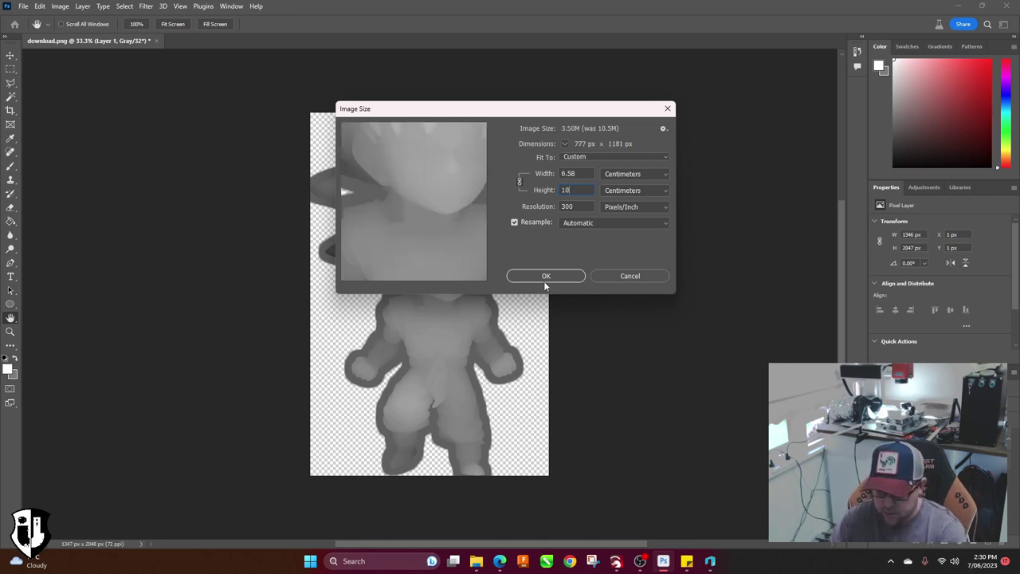
{"action": "left_click", "coordinate": [540, 277]}
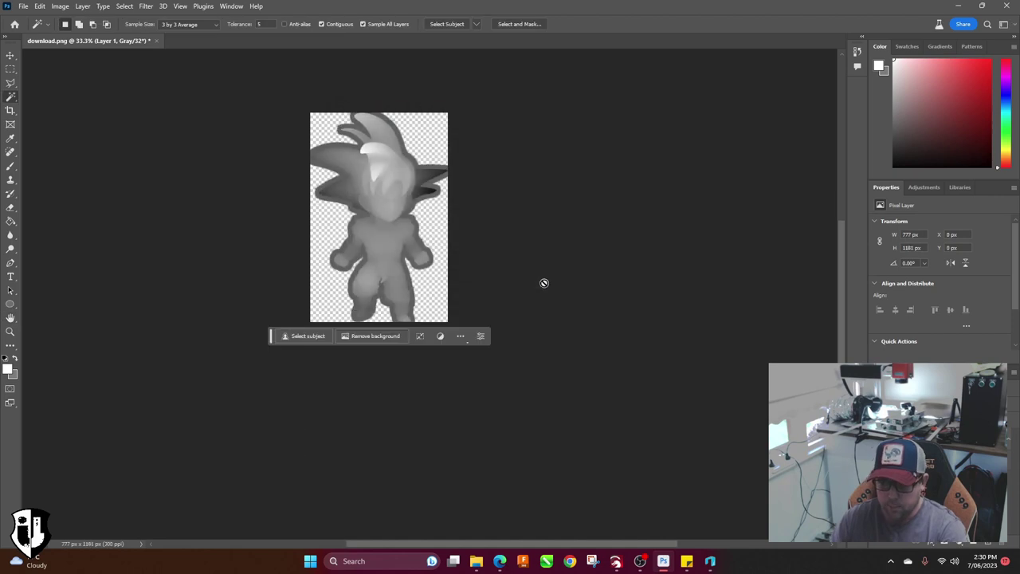
{"action": "left_click", "coordinate": [23, 7]}
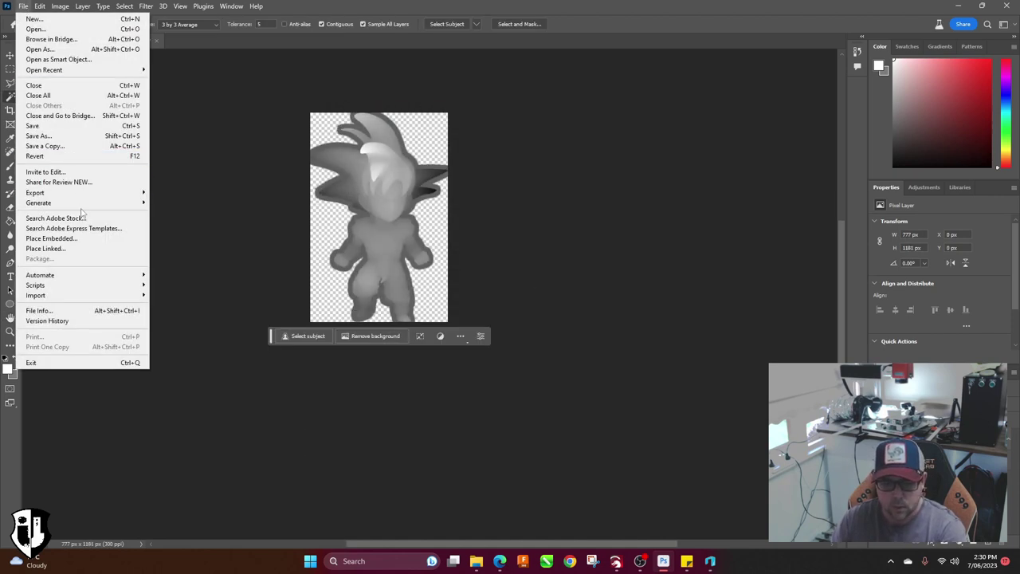
- Export the image as gokulightburn.png in Pictures and close download.png without saving
{"action": "mouse_move", "coordinate": [86, 199]}
{"action": "left_click", "coordinate": [191, 206]}
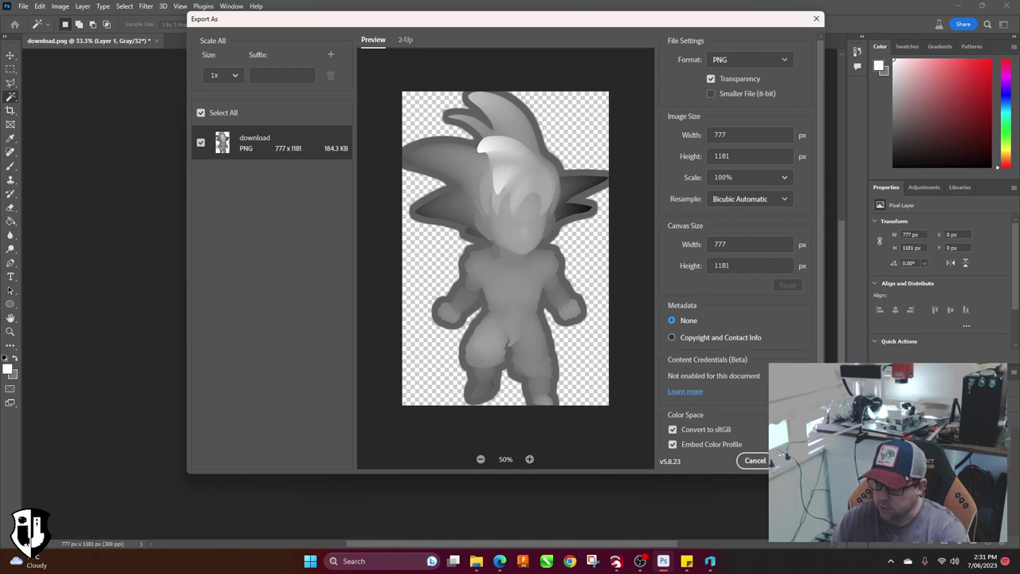
{"action": "left_click", "coordinate": [797, 460]}
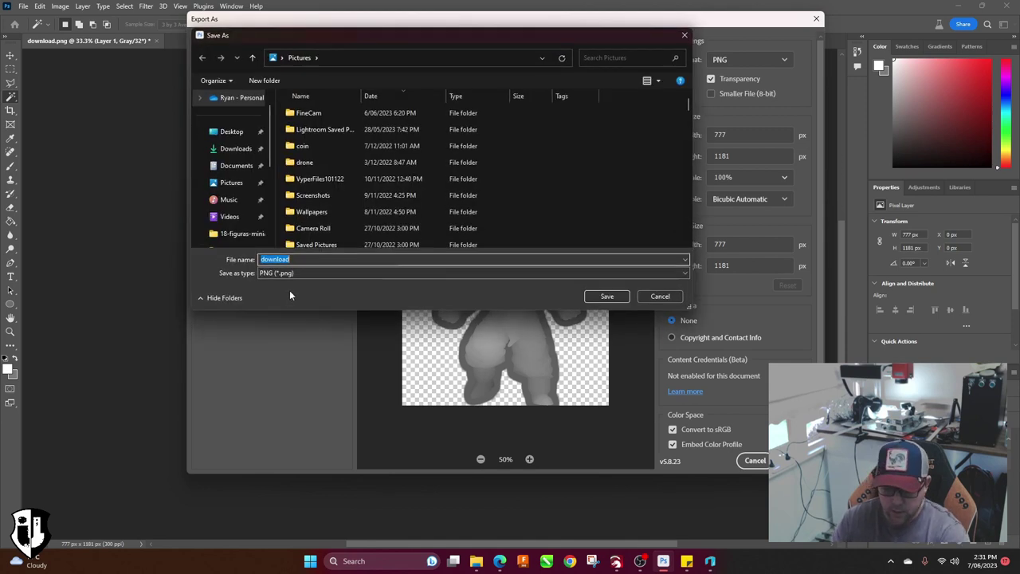
{"action": "type", "text": "goku"}
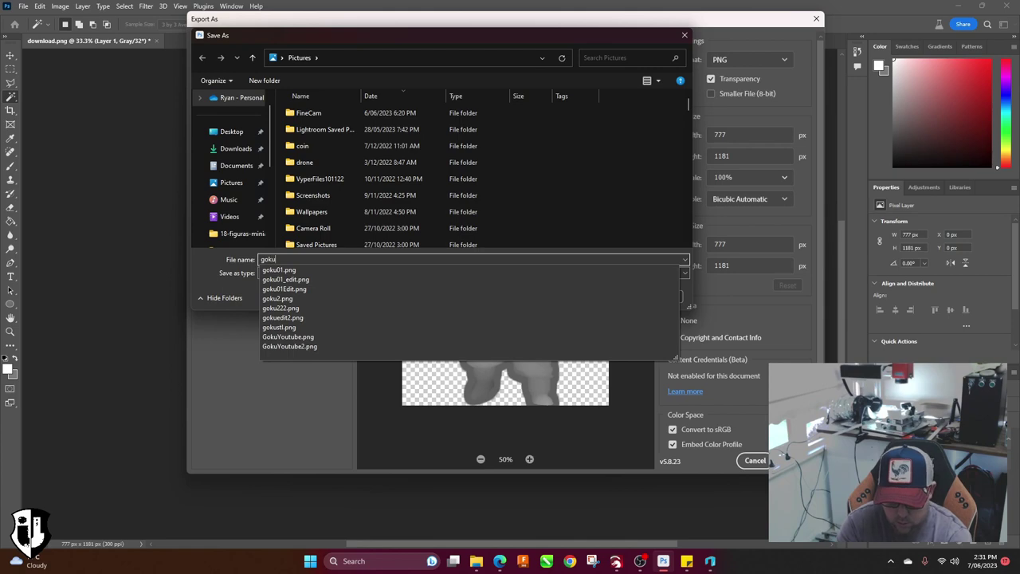
{"action": "type", "text": "lightburn"}
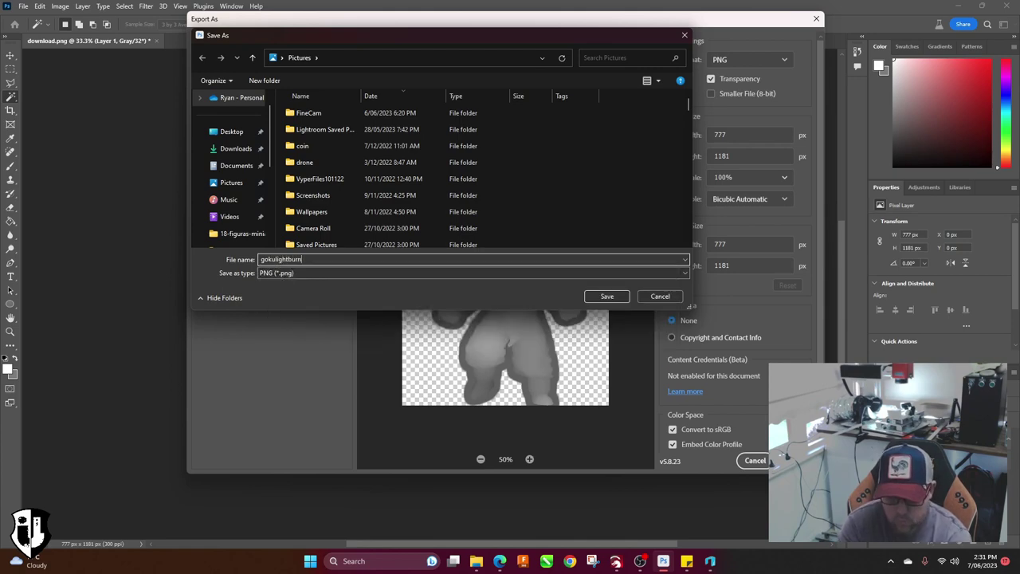
{"action": "key", "text": "Return"}
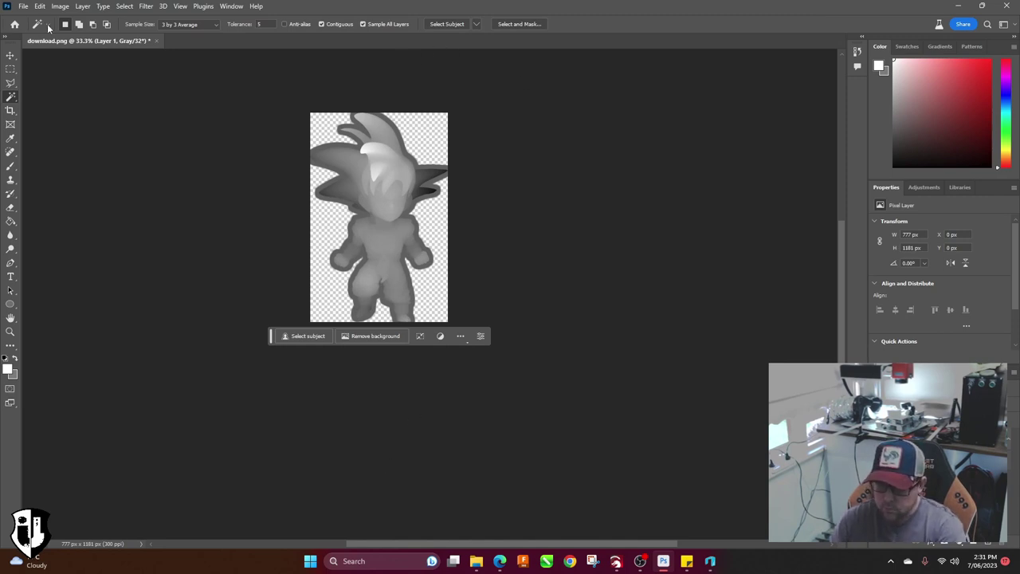
{"action": "left_click", "coordinate": [156, 41]}
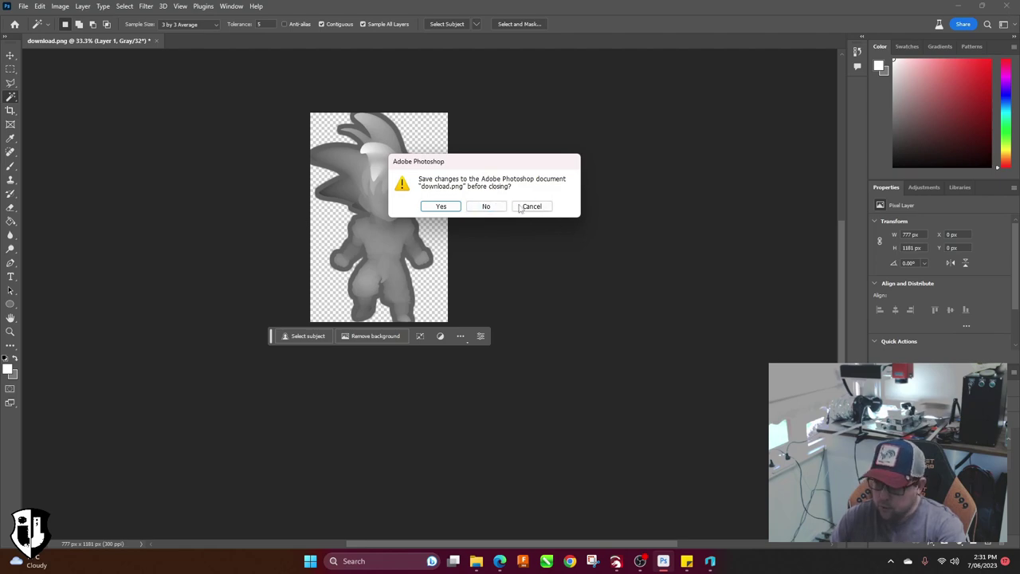
{"action": "left_click", "coordinate": [488, 206]}
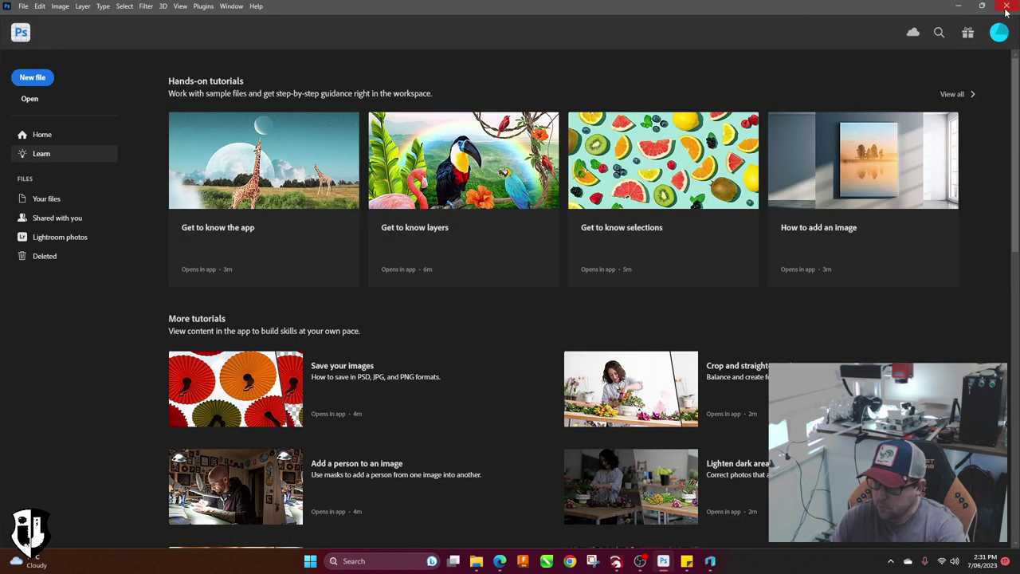
- Close Photoshop and return to the imagetostl.com converter page
{"action": "left_click", "coordinate": [1007, 8]}
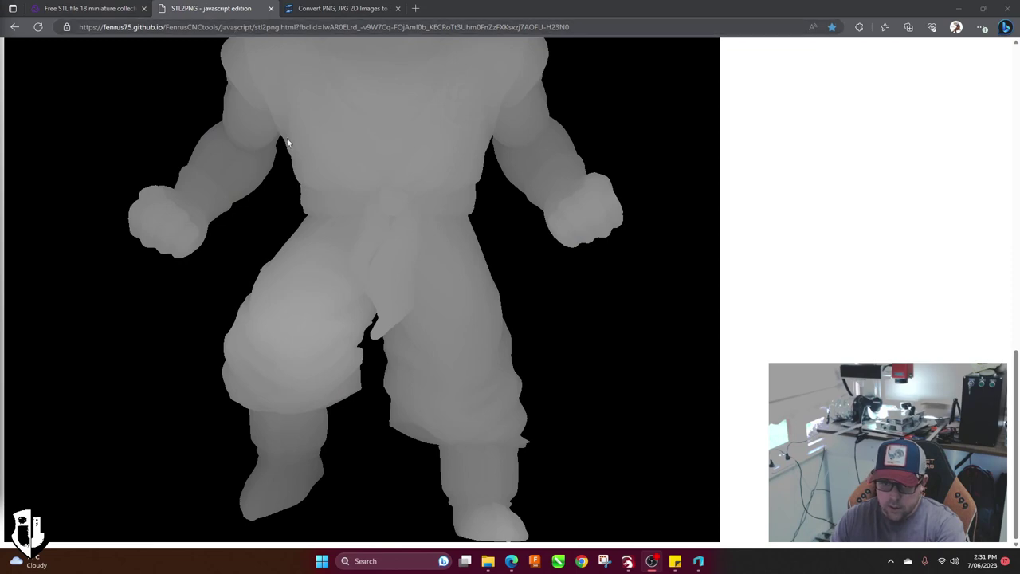
{"action": "scroll", "coordinate": [368, 303], "scroll_direction": "up", "scroll_amount": 10}
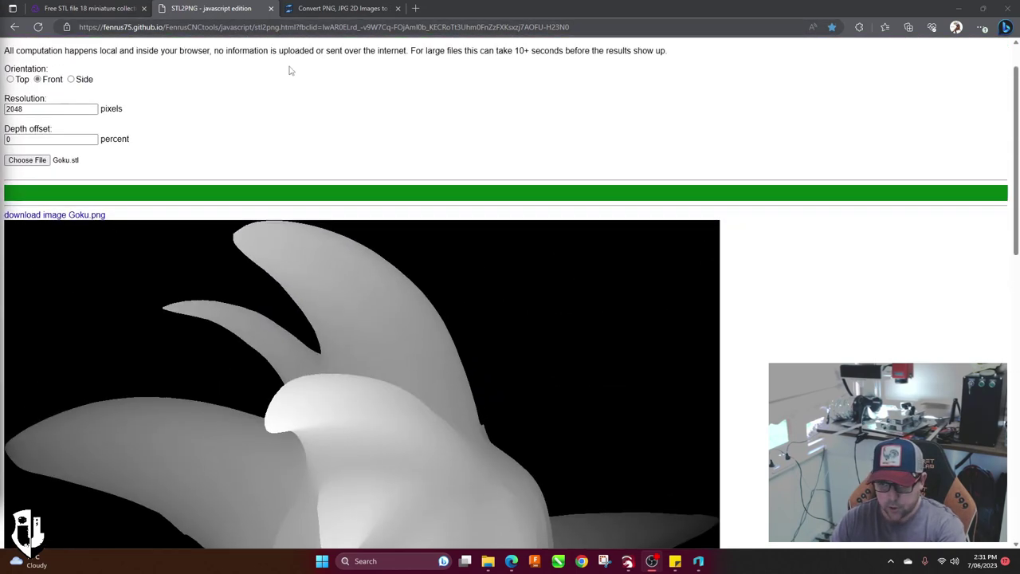
{"action": "left_click", "coordinate": [311, 8]}
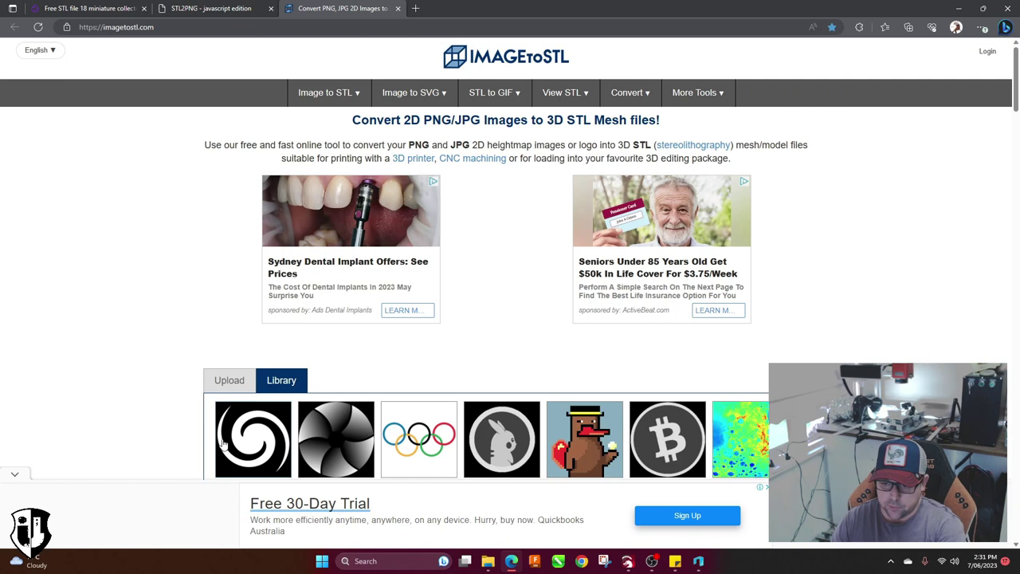
- Upload GokuYoutube2.png from Pictures into ImageToSTL
{"action": "scroll", "coordinate": [156, 290], "scroll_direction": "down", "scroll_amount": 2}
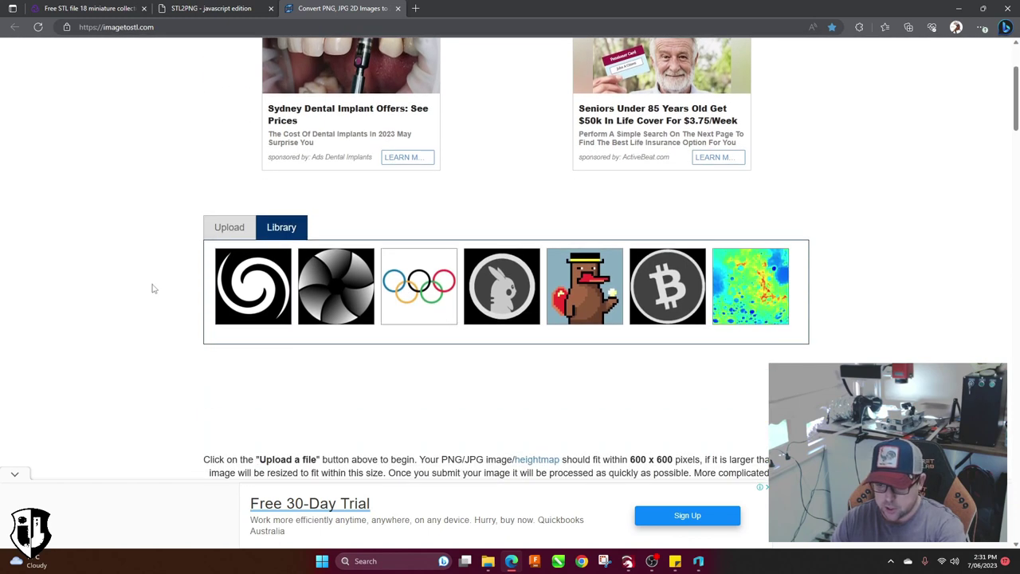
{"action": "left_click", "coordinate": [223, 231]}
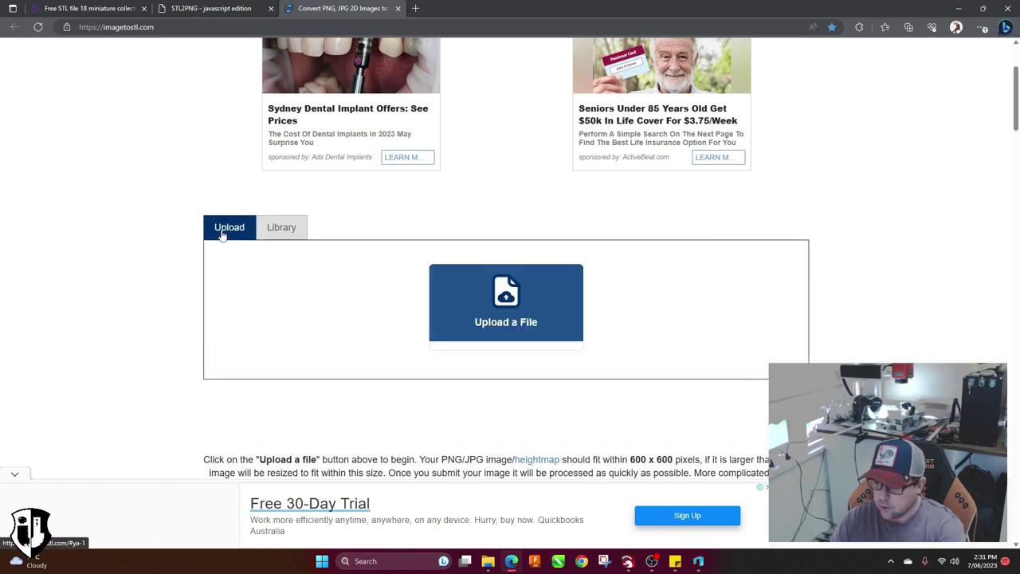
{"action": "left_click", "coordinate": [521, 300]}
{"action": "left_click", "coordinate": [44, 155]}
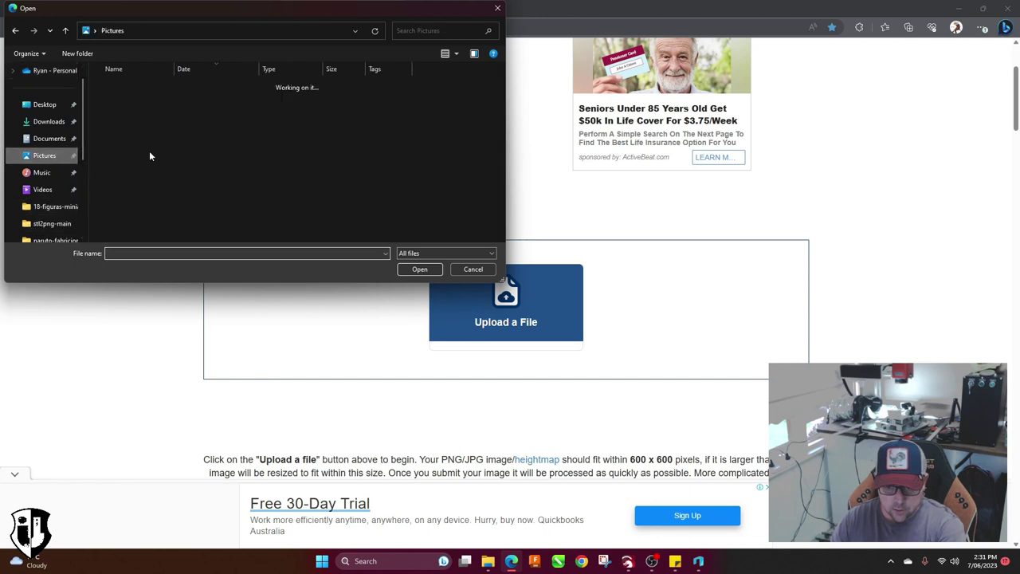
{"action": "scroll", "coordinate": [128, 236], "scroll_direction": "down", "scroll_amount": 1}
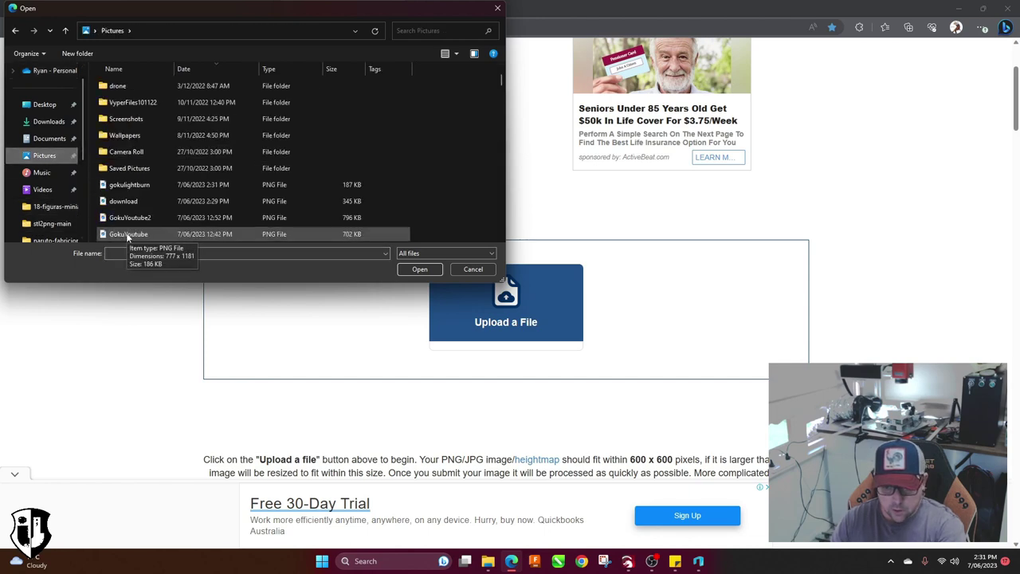
{"action": "left_click", "coordinate": [129, 218]}
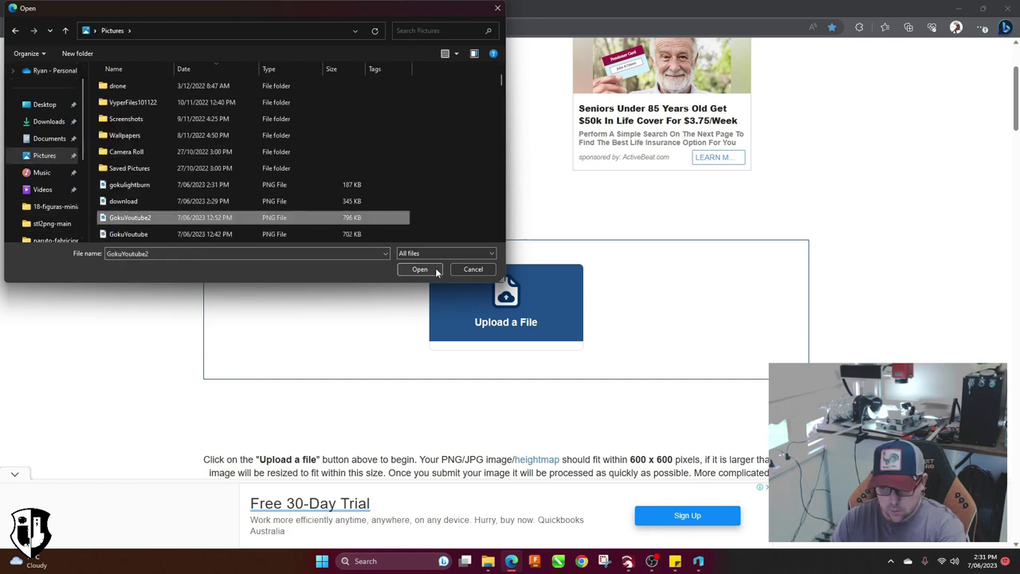
{"action": "left_click", "coordinate": [438, 271]}
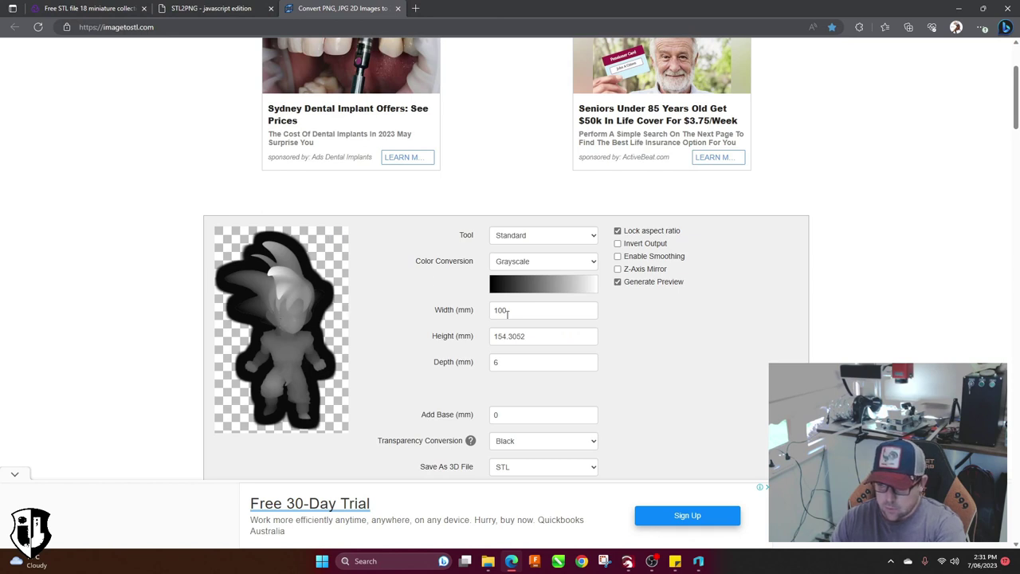
- Set the relief width to 25 mm (38.5763 mm height, 6 mm depth) and convert it to STL
{"action": "scroll", "coordinate": [521, 237], "scroll_direction": "down", "scroll_amount": 1}
{"action": "double_click", "coordinate": [529, 239]}
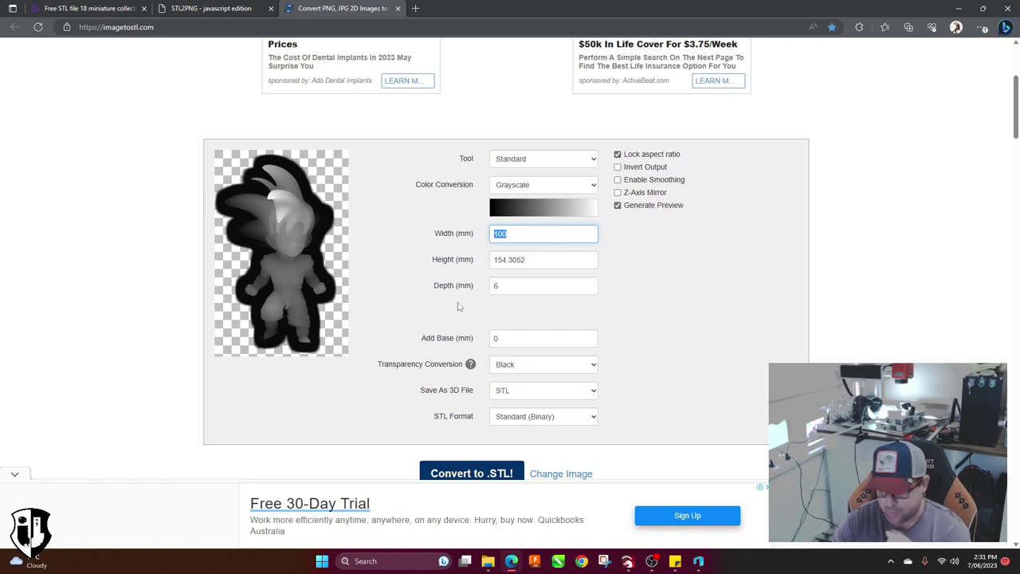
{"action": "type", "text": "25"}
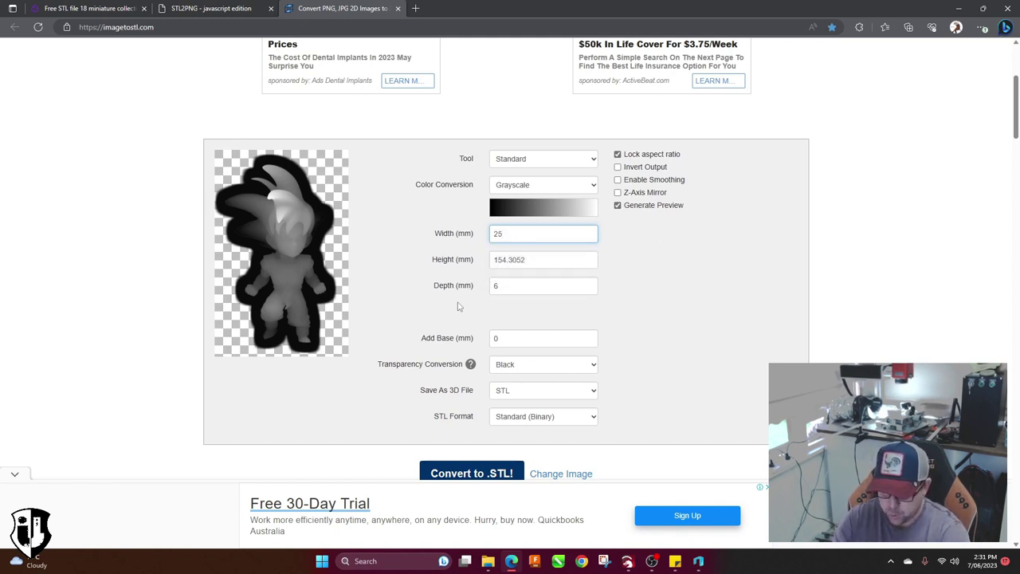
{"action": "left_click", "coordinate": [522, 290]}
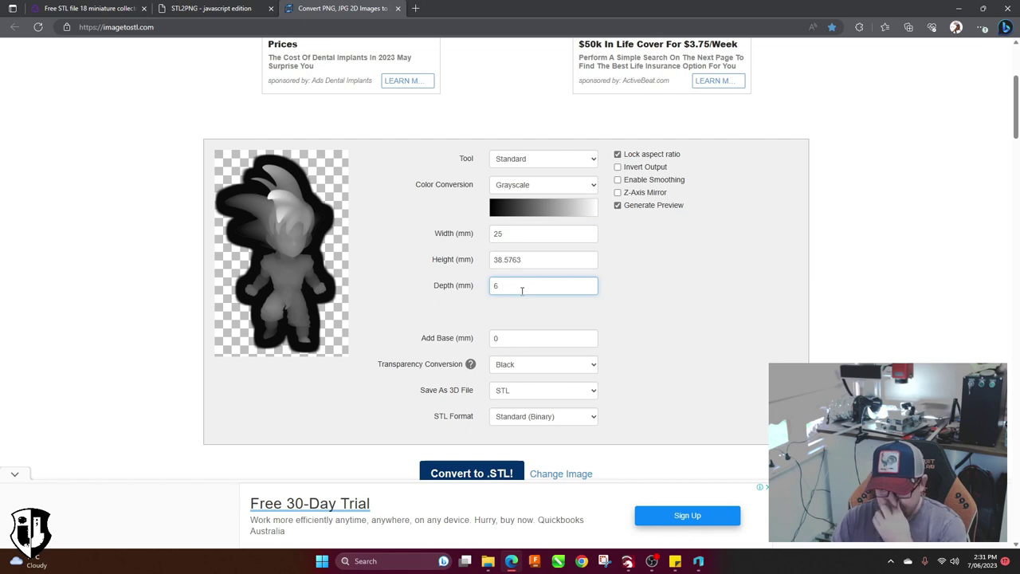
{"action": "double_click", "coordinate": [522, 290]}
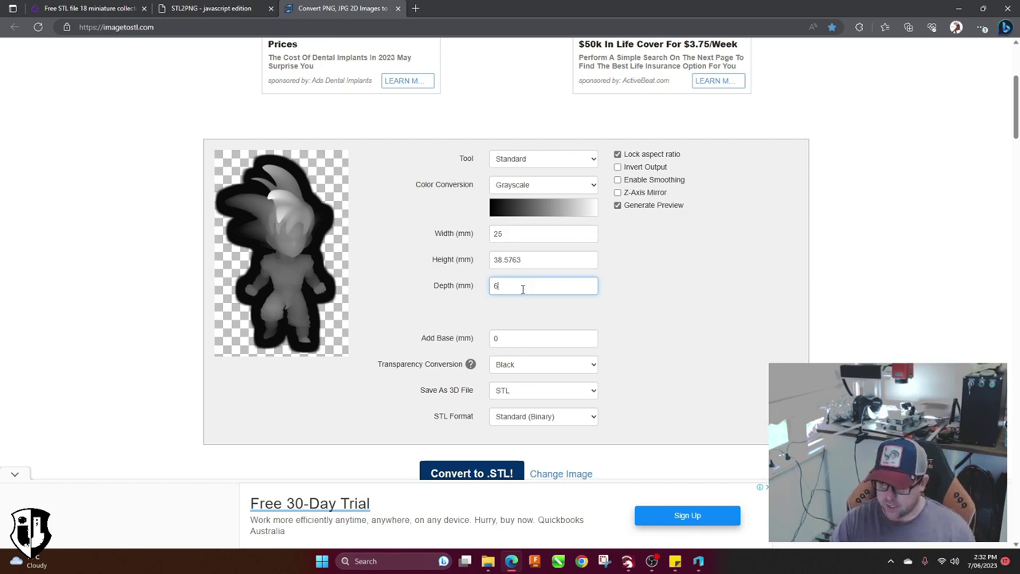
{"action": "scroll", "coordinate": [666, 443], "scroll_direction": "down", "scroll_amount": 2}
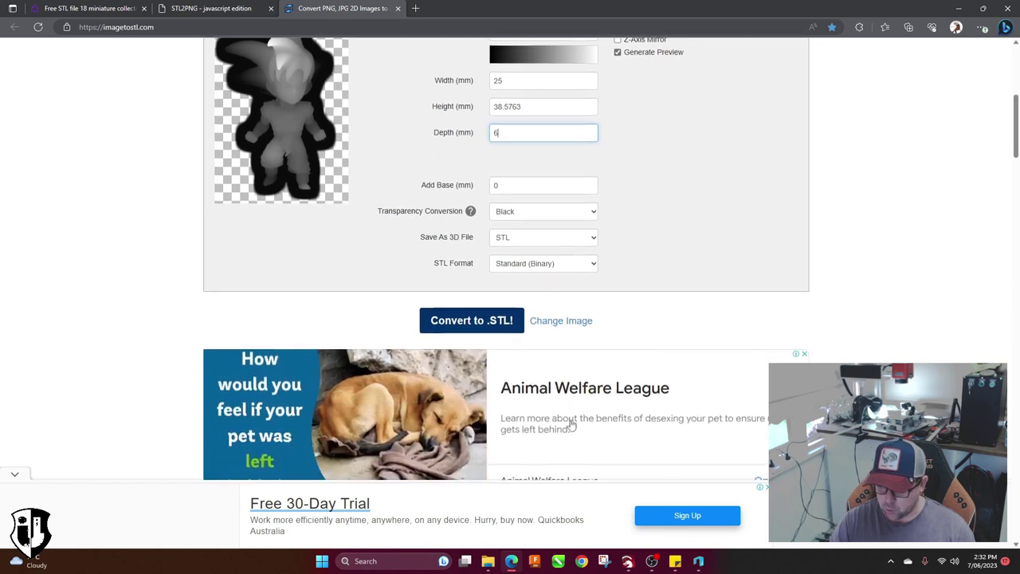
{"action": "left_click", "coordinate": [467, 326]}
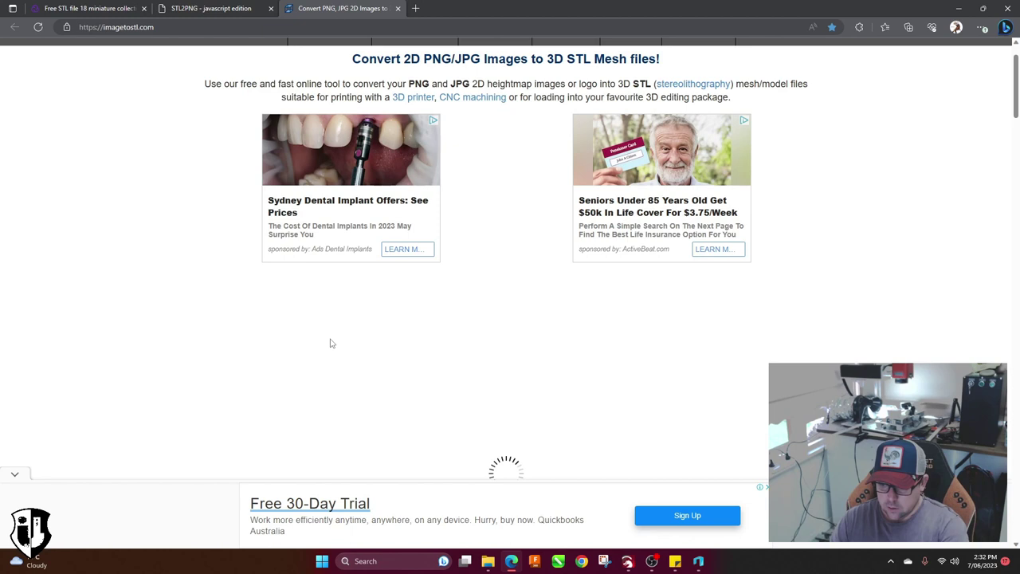
- Inspect the rendered Goku relief from above in the 3D viewer, then bring up LightBurn
{"action": "scroll", "coordinate": [312, 339], "scroll_direction": "down", "scroll_amount": 1}
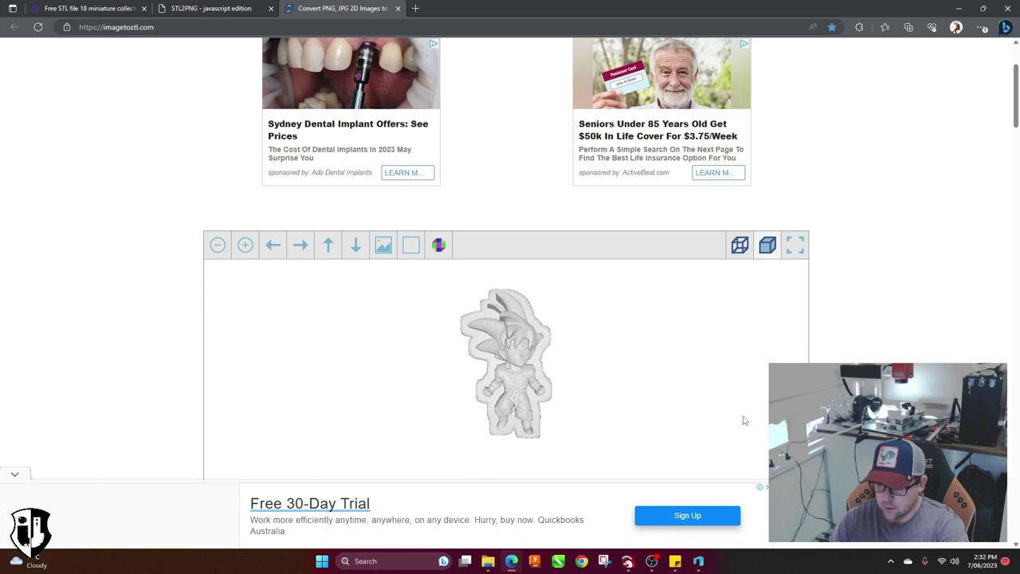
{"action": "scroll", "coordinate": [558, 399], "scroll_direction": "up", "scroll_amount": 5}
{"action": "mouse_move", "coordinate": [534, 429]}
{"action": "left_mouse_down"}
{"action": "mouse_move", "coordinate": [560, 394]}
{"action": "mouse_move", "coordinate": [522, 388]}
{"action": "mouse_move", "coordinate": [522, 369]}
{"action": "mouse_move", "coordinate": [536, 387]}
{"action": "mouse_move", "coordinate": [482, 399]}
{"action": "mouse_move", "coordinate": [562, 396]}
{"action": "mouse_move", "coordinate": [550, 385]}
{"action": "mouse_move", "coordinate": [538, 391]}
{"action": "mouse_move", "coordinate": [524, 436]}
{"action": "mouse_move", "coordinate": [475, 430]}
{"action": "mouse_move", "coordinate": [545, 403]}
{"action": "mouse_move", "coordinate": [533, 398]}
{"action": "mouse_move", "coordinate": [528, 428]}
{"action": "left_mouse_up"}
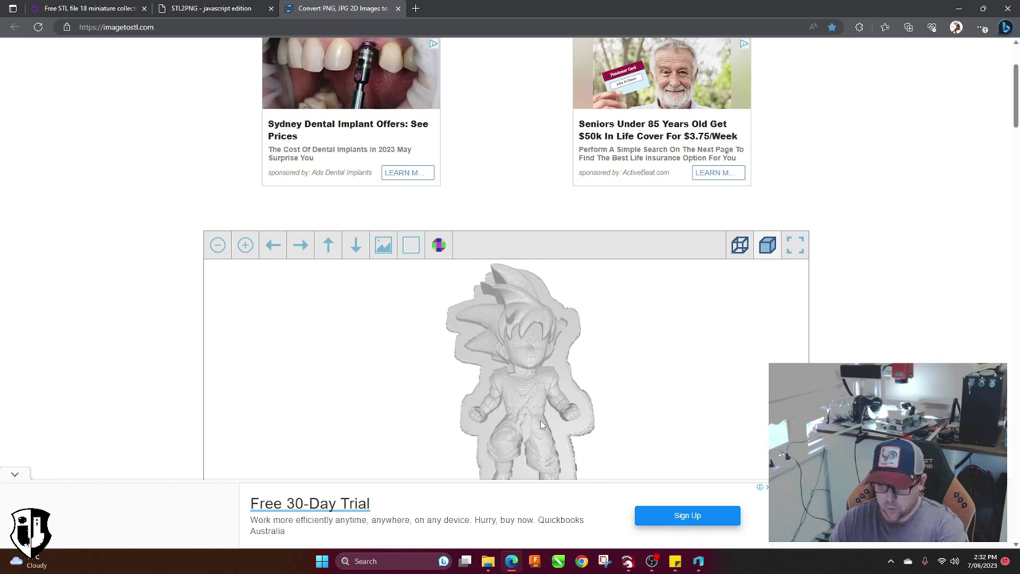
{"action": "left_click", "coordinate": [627, 561]}
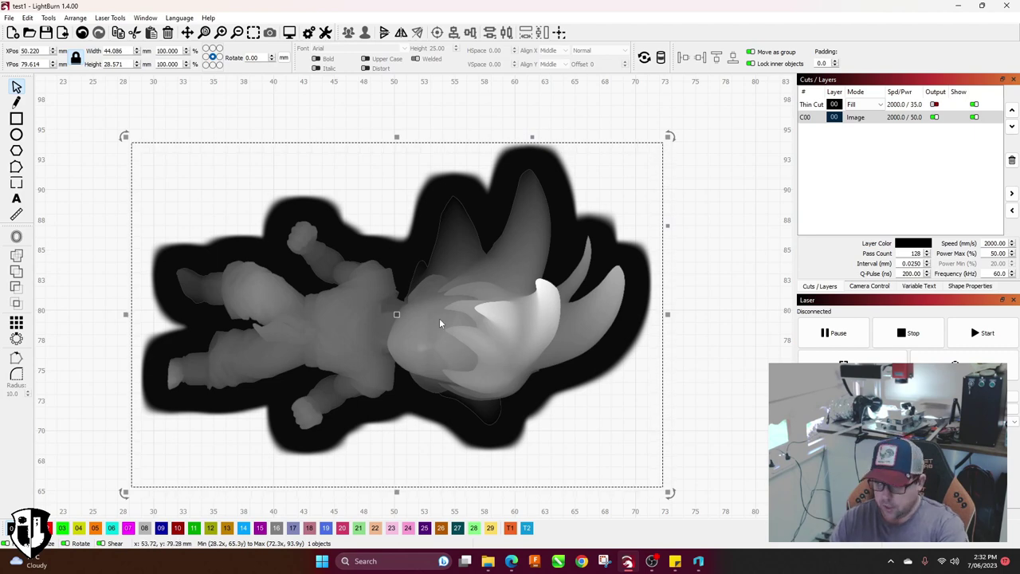
- Deselect the Goku heightmap, then drag it slightly up and right on the LightBurn canvas
{"action": "left_click", "coordinate": [672, 382]}
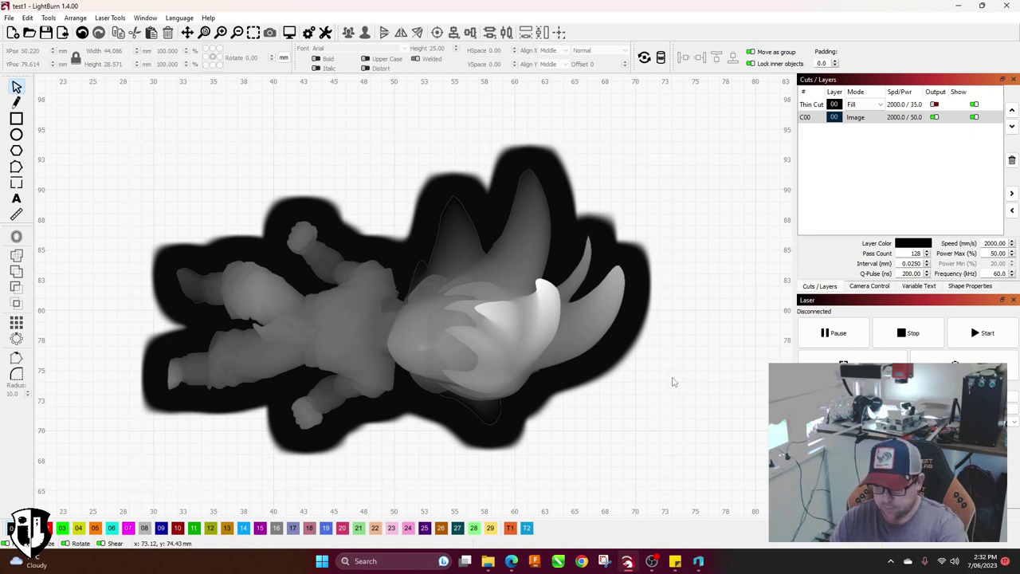
{"action": "scroll", "coordinate": [499, 354], "scroll_direction": "down", "scroll_amount": 2}
{"action": "scroll", "coordinate": [495, 360], "scroll_direction": "up", "scroll_amount": 3}
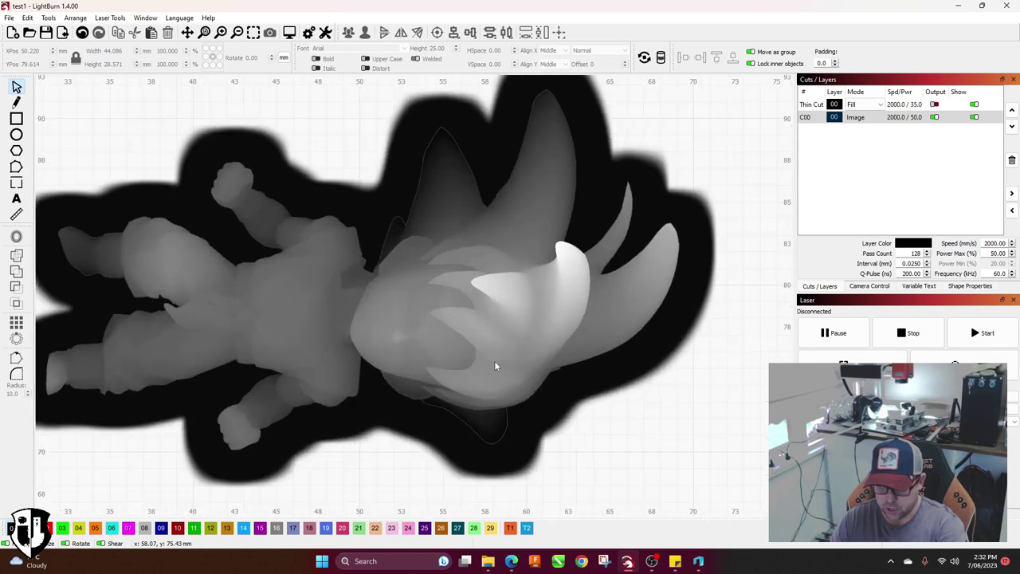
{"action": "scroll", "coordinate": [494, 360], "scroll_direction": "down", "scroll_amount": 2}
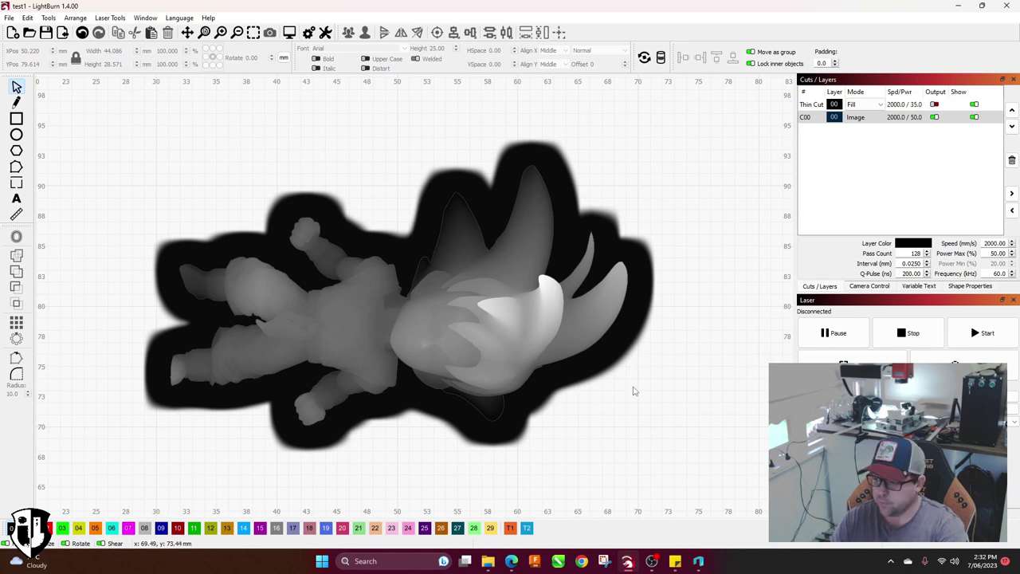
{"action": "left_click_drag", "start_coordinate": [582, 452], "coordinate": [589, 443]}
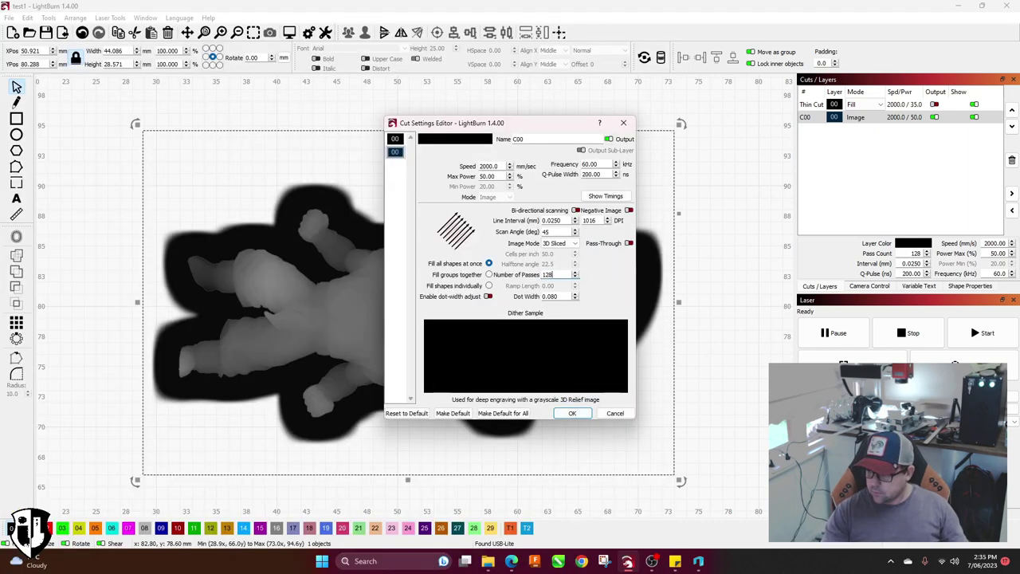
- Accept the image layer's cut settings in the Cut Settings Editor
{"action": "left_click", "coordinate": [565, 415]}
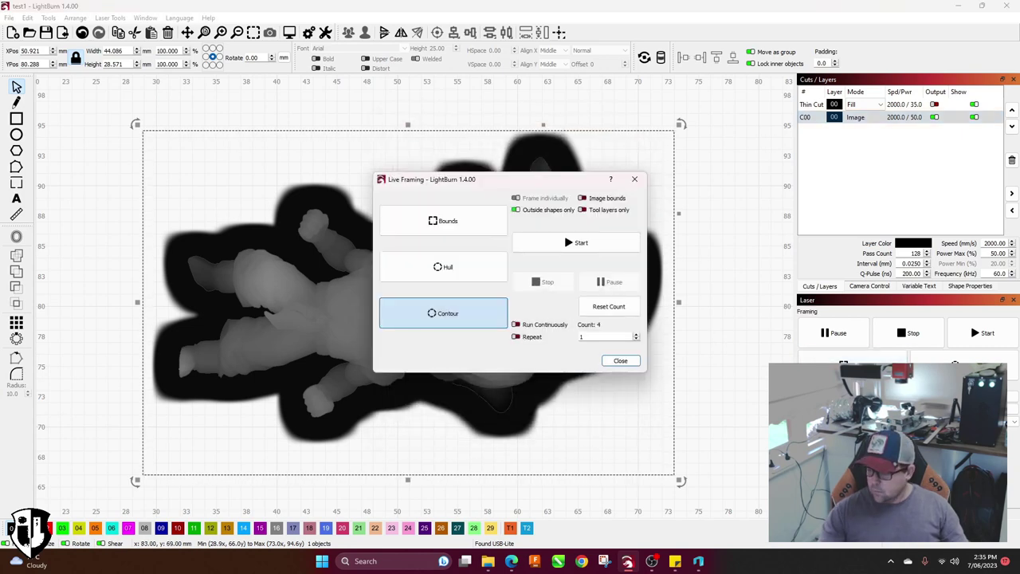